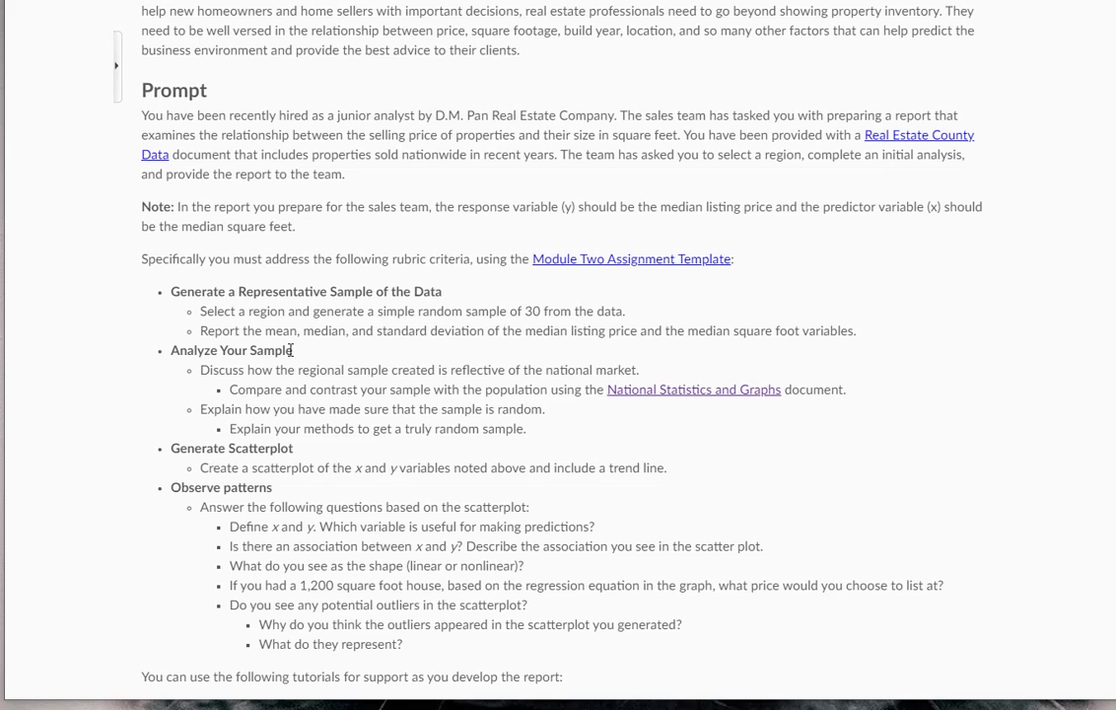
Review the Analyze Your Sample and Generate Scatterplot criteria in the assignment prompt
left_click_drag(171, 350, 294, 367)
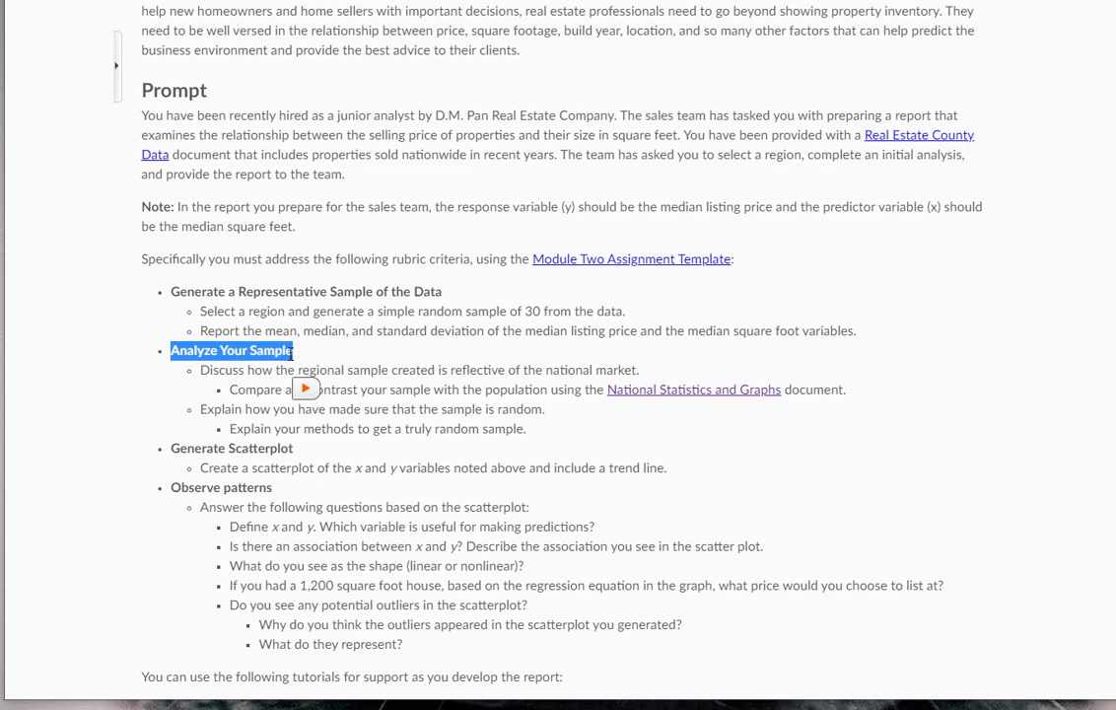
left_click_drag(171, 446, 288, 450)
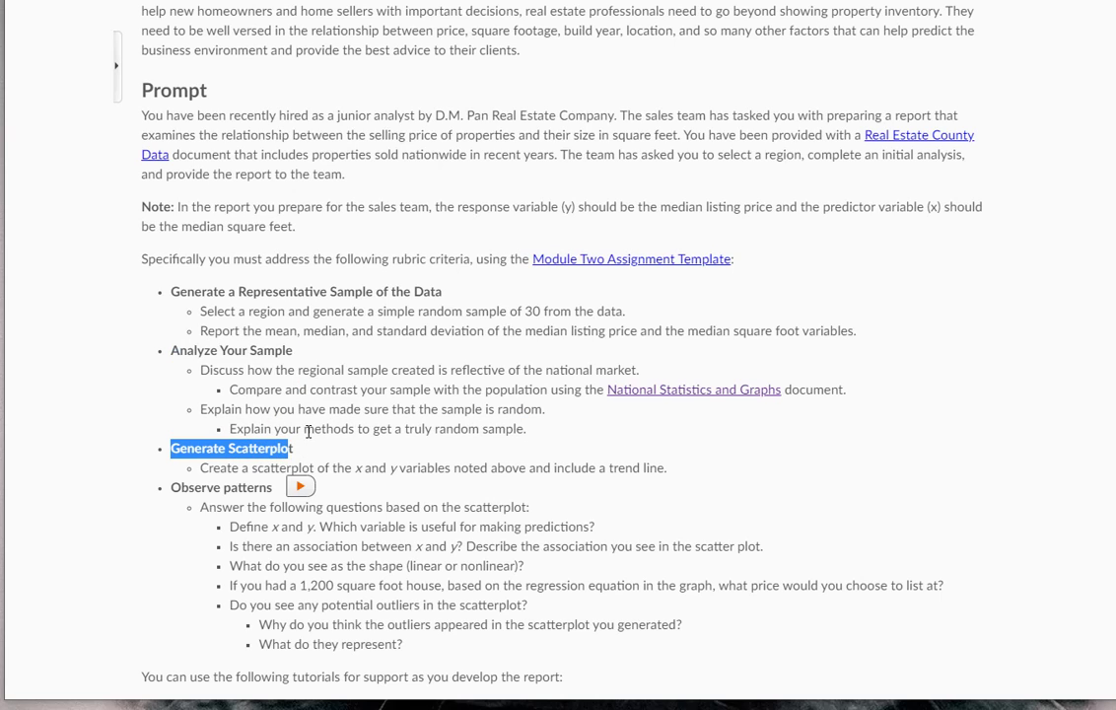
left_click(423, 375)
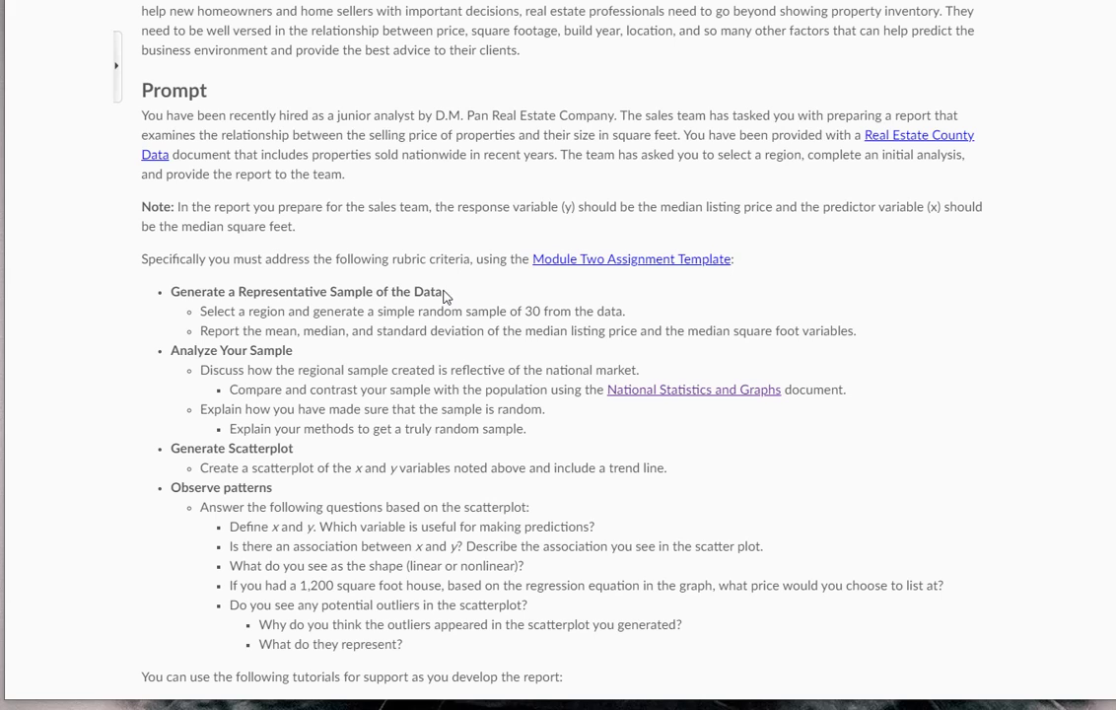
Open the National Statistics and Graphs document and view its summary table alongside the sample statistics in the Excel workbook
left_click(693, 390)
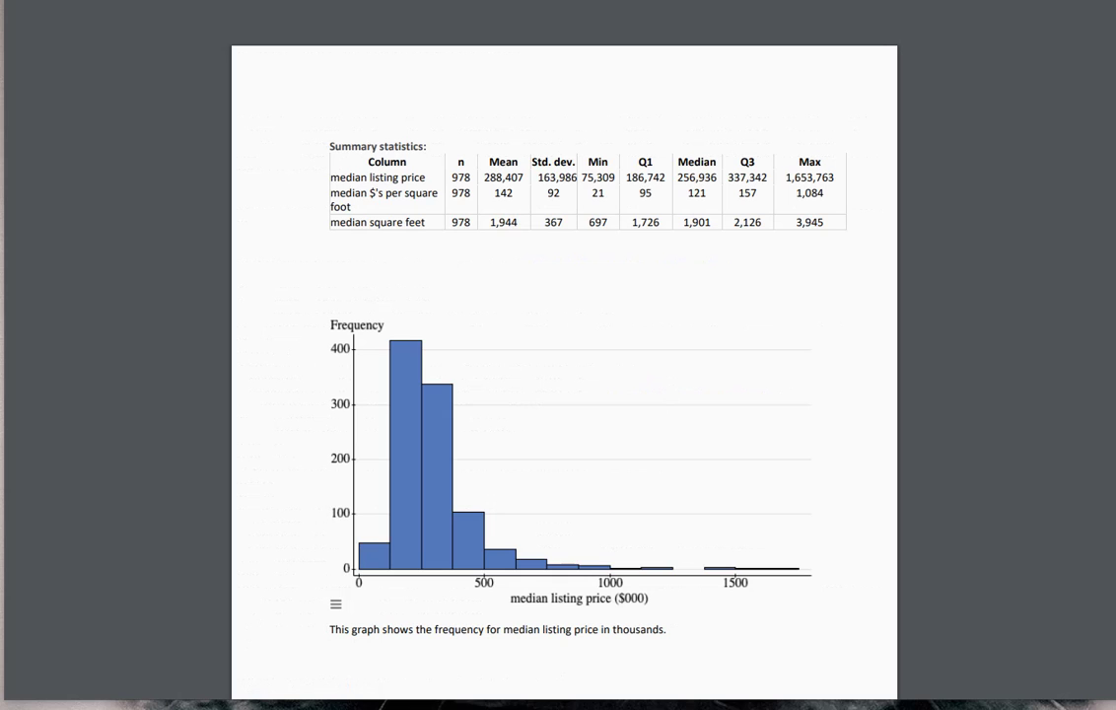
key("Escape")
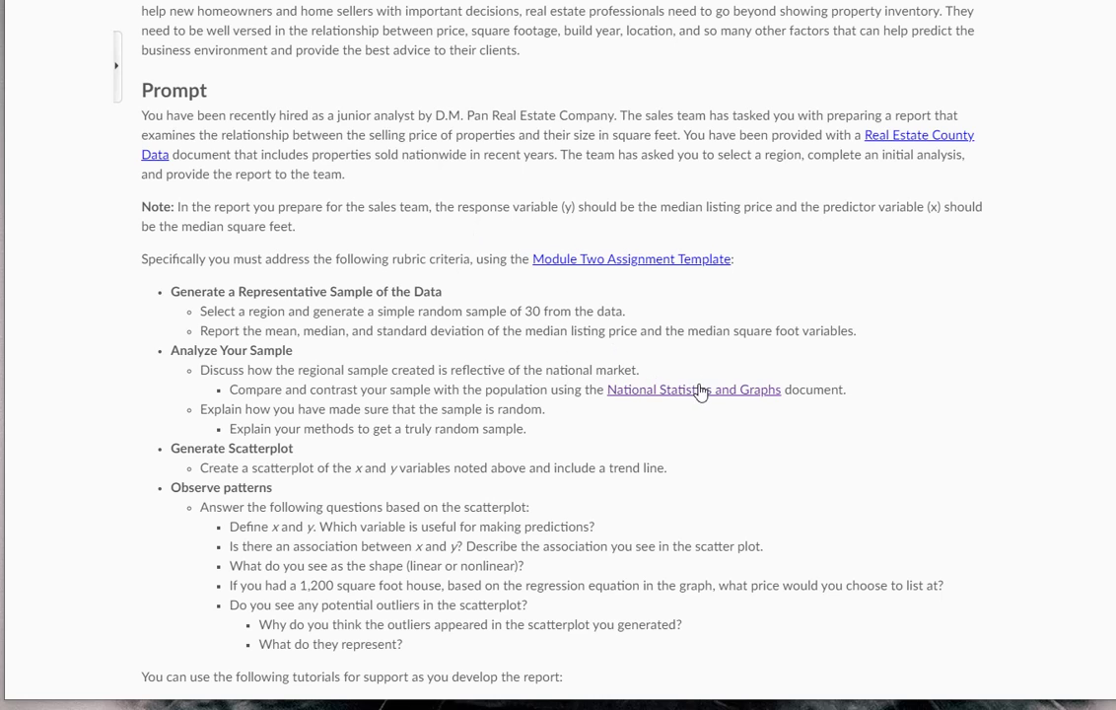
key("Return")
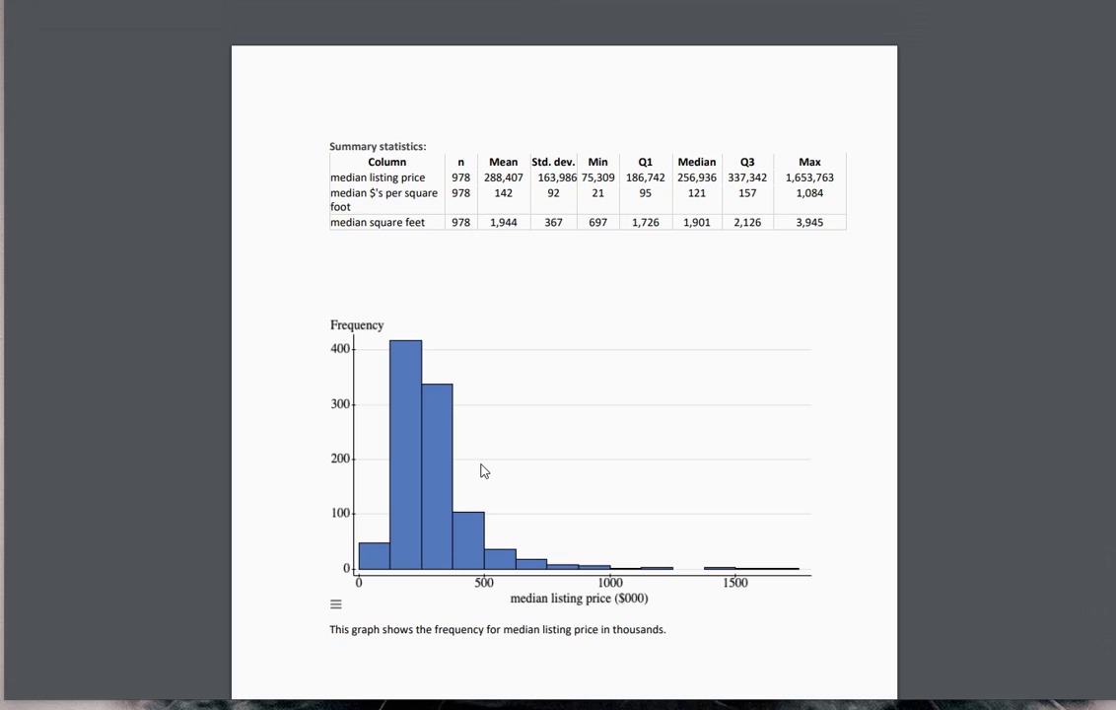
key("alt+Tab")
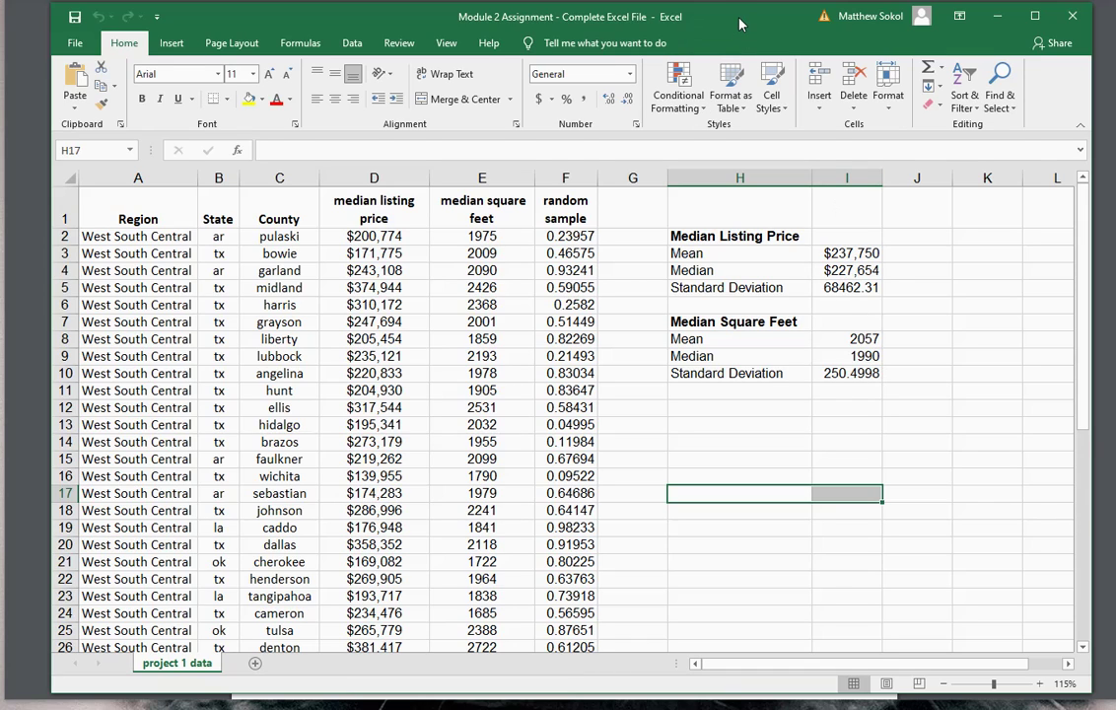
key("alt+Tab")
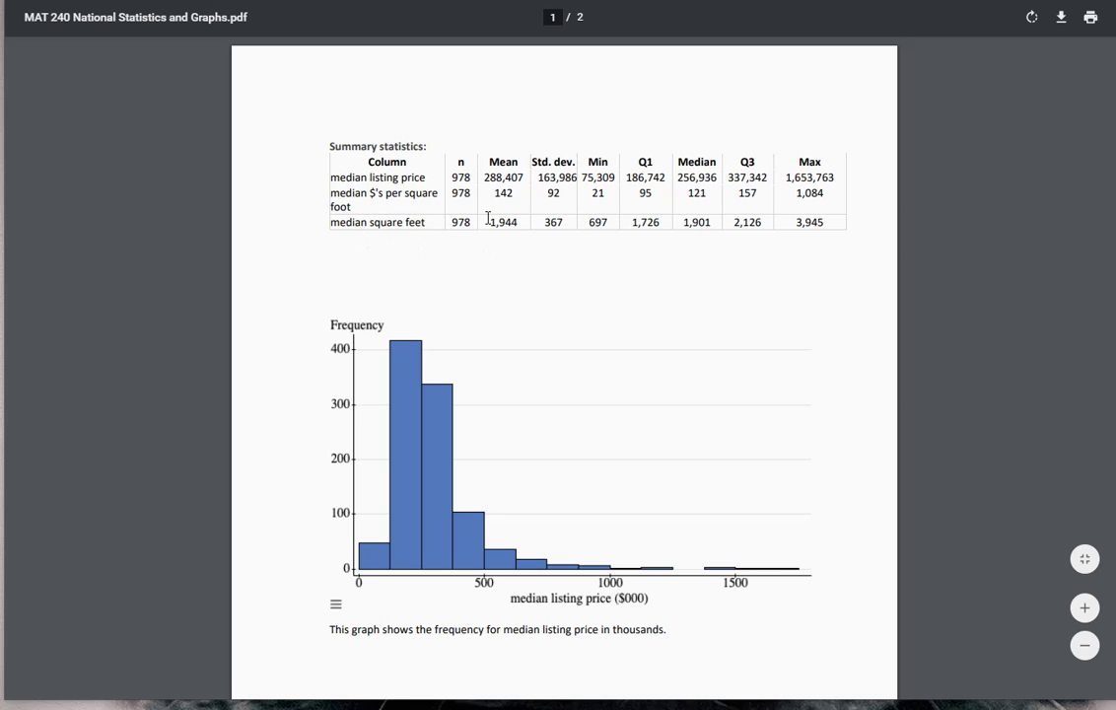
Compare the national mean, median and standard deviation of median square feet with the matching sample statistics in the Excel workbook
left_click_drag(490, 223, 514, 225)
left_click(468, 702)
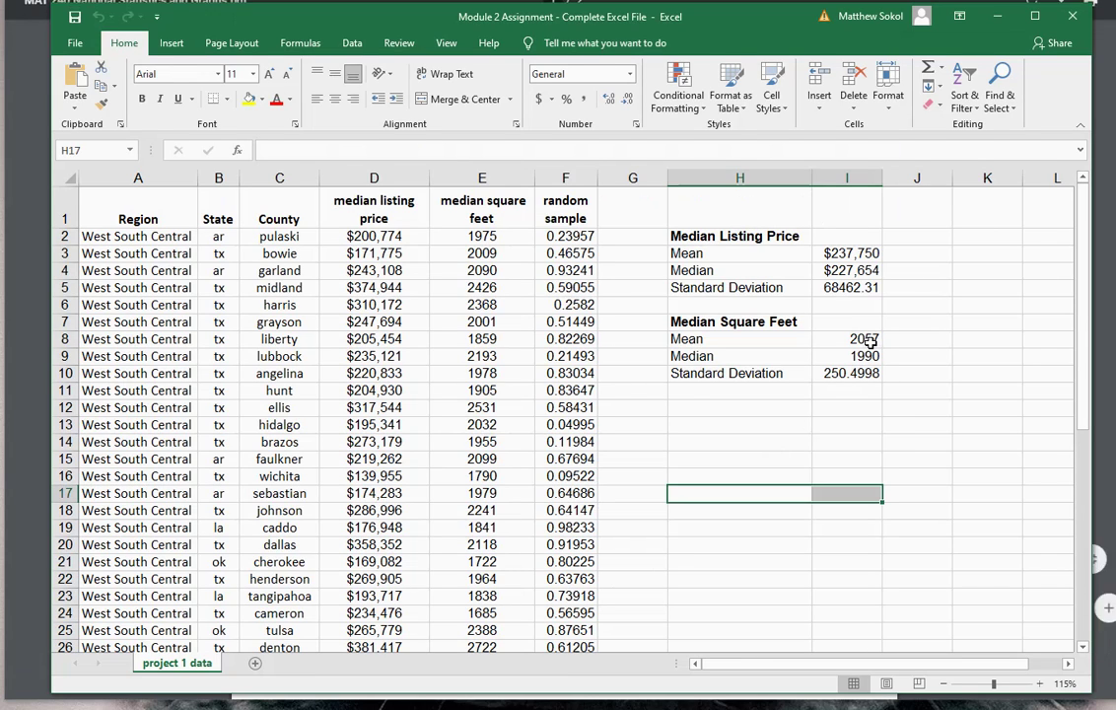
left_click(868, 340)
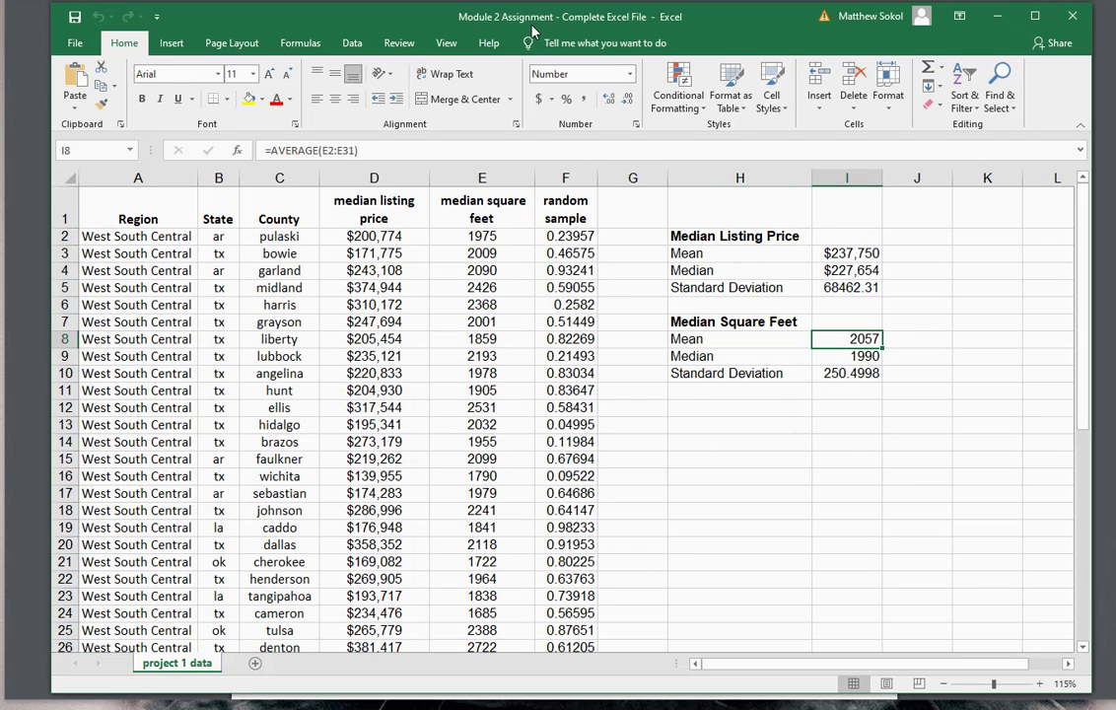
key("alt+Tab")
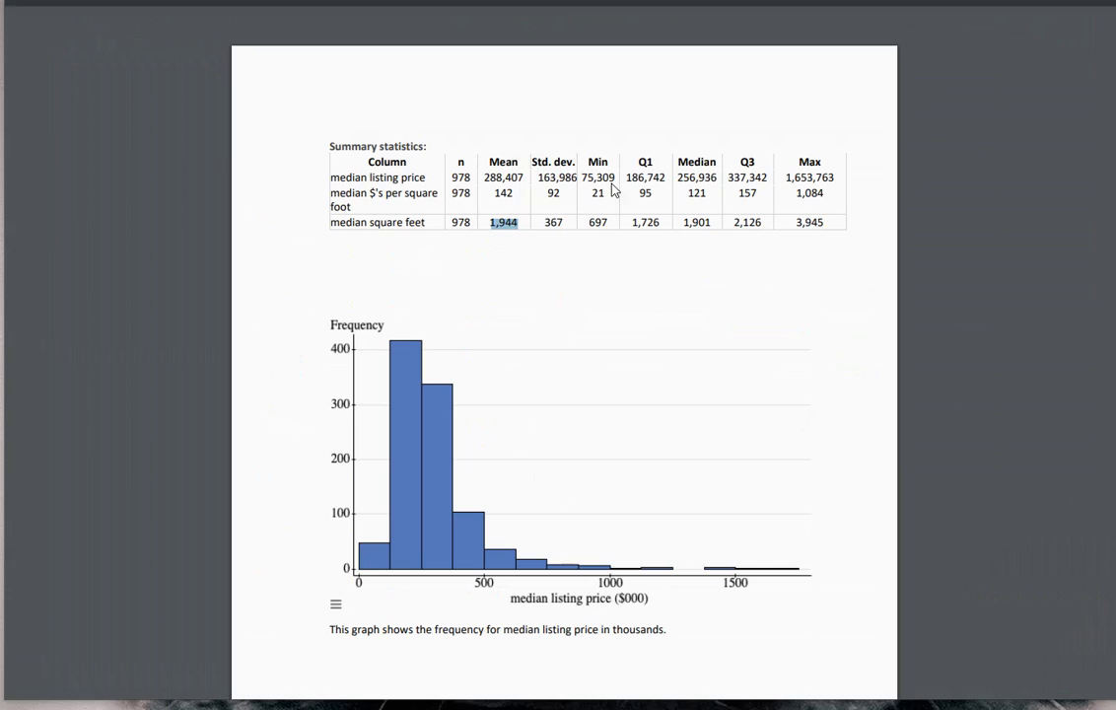
double_click(693, 223)
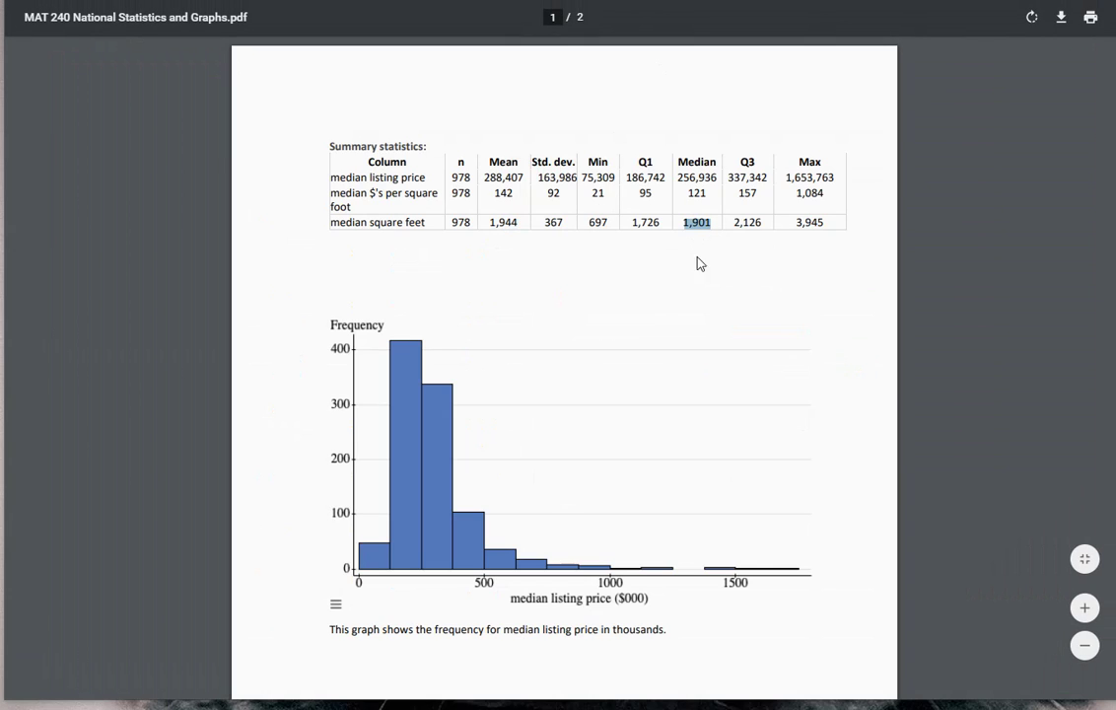
key("alt+Tab")
left_click(865, 355)
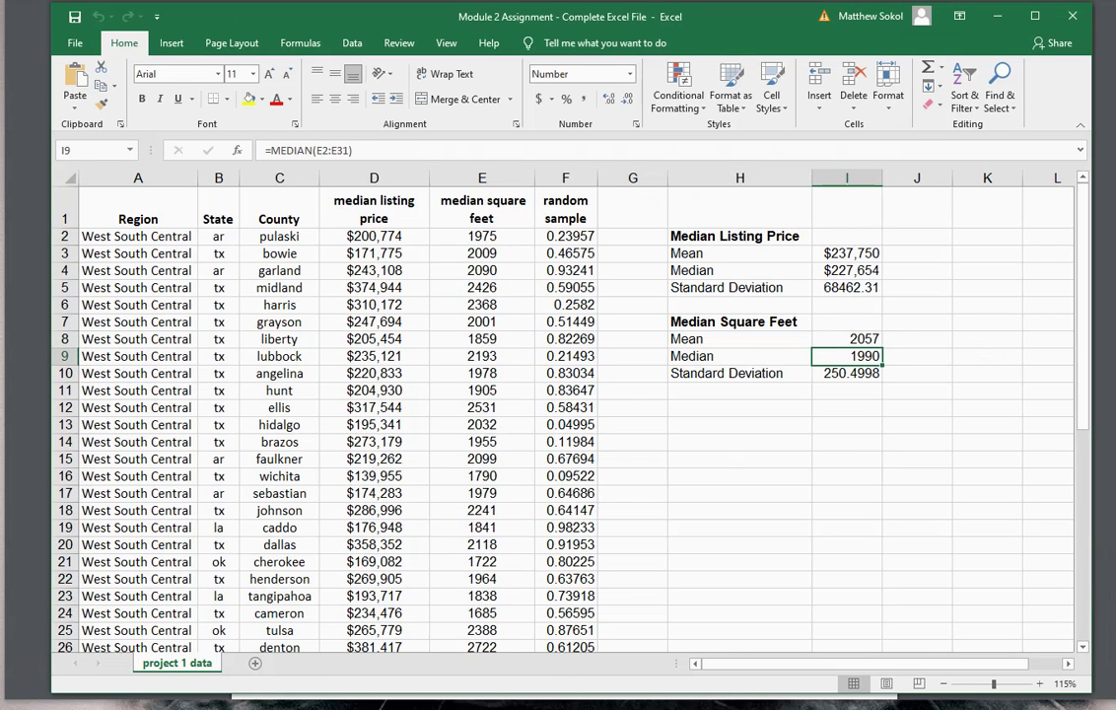
key("alt+Tab")
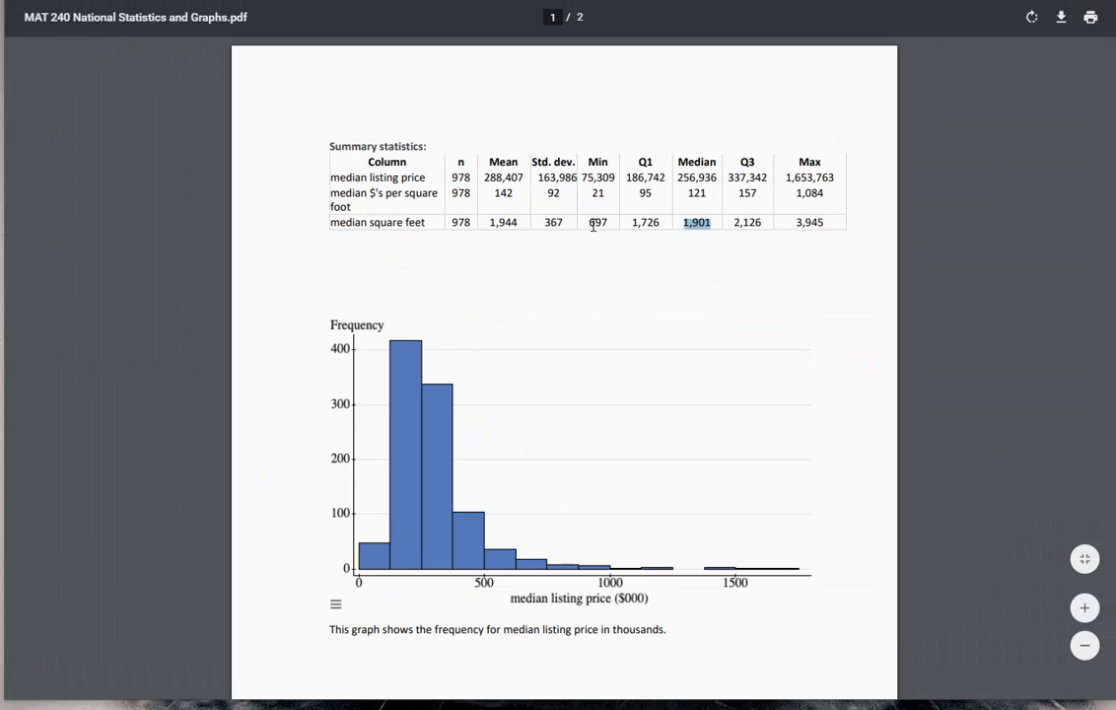
double_click(546, 223)
key("alt+Tab")
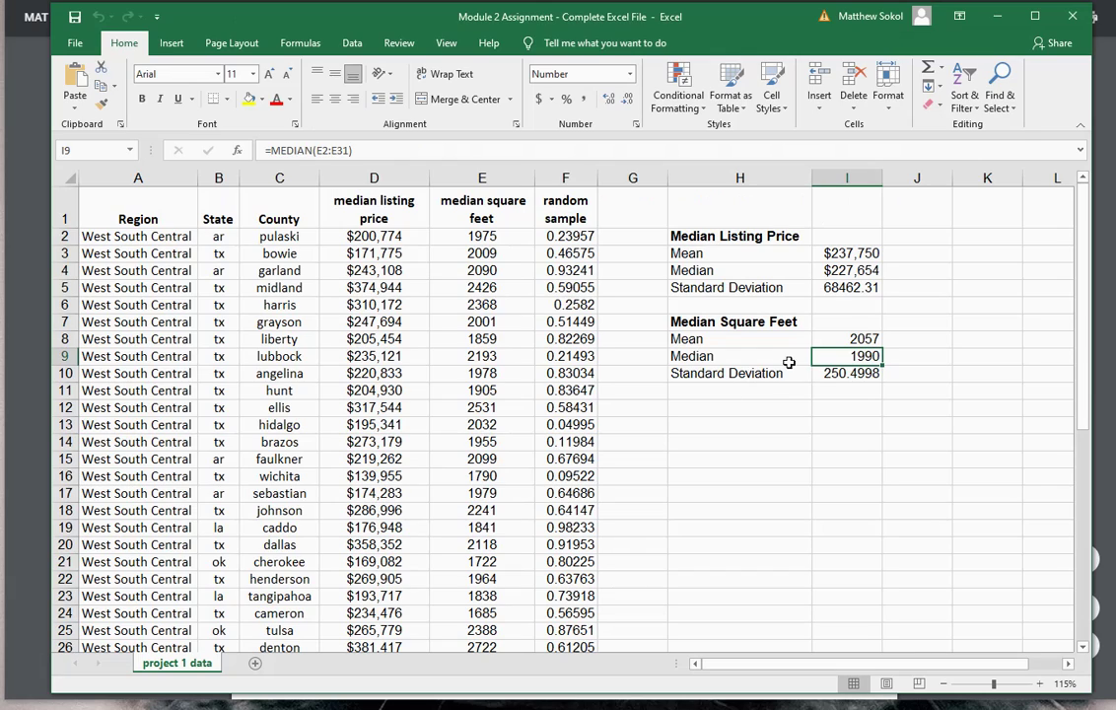
left_click(827, 373)
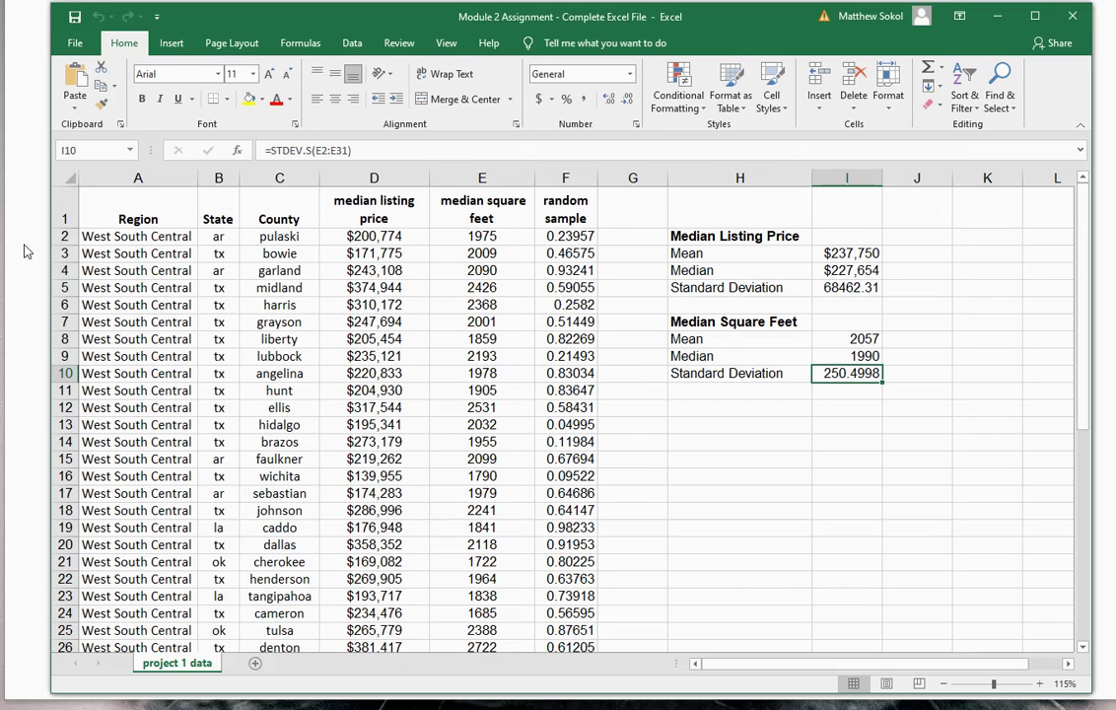
Check the assignment's randomness requirement and inspect the random sample column's formula in the Excel workbook
left_click(26, 251)
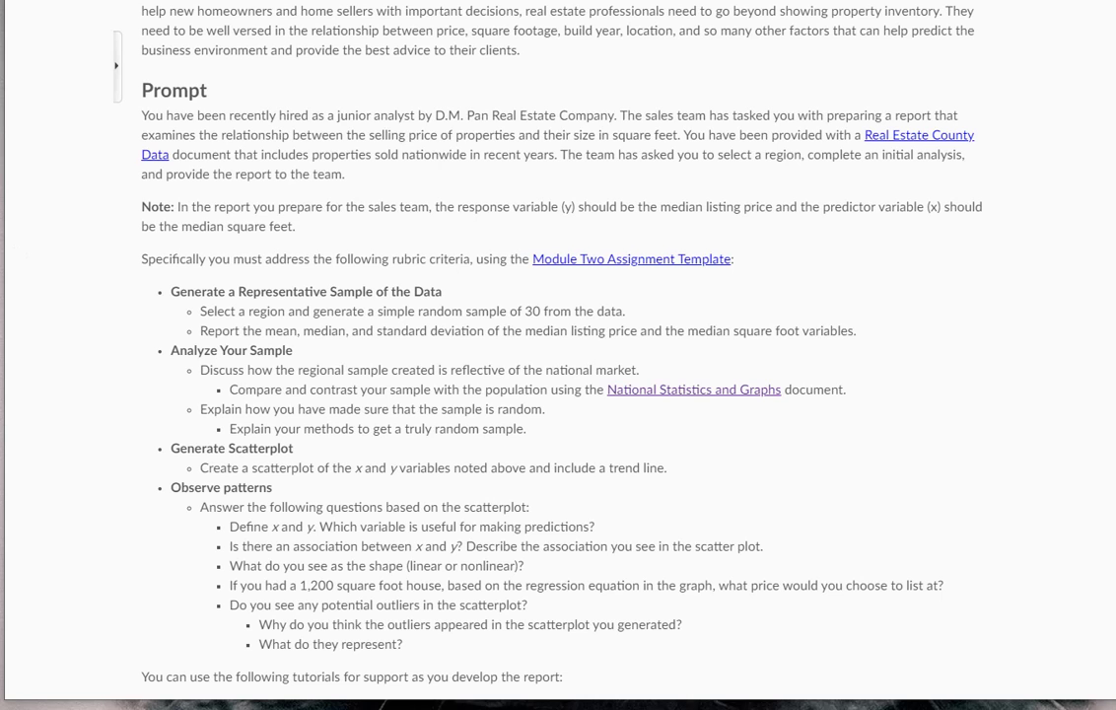
key("alt+Tab")
left_click(568, 223)
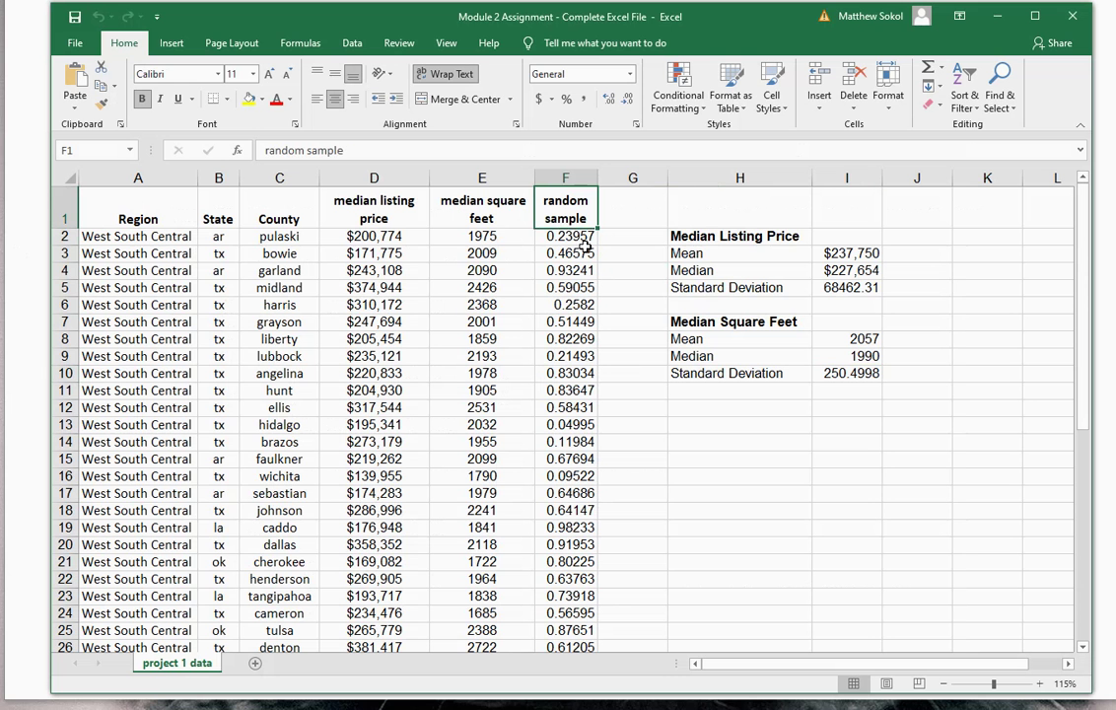
left_click(584, 242)
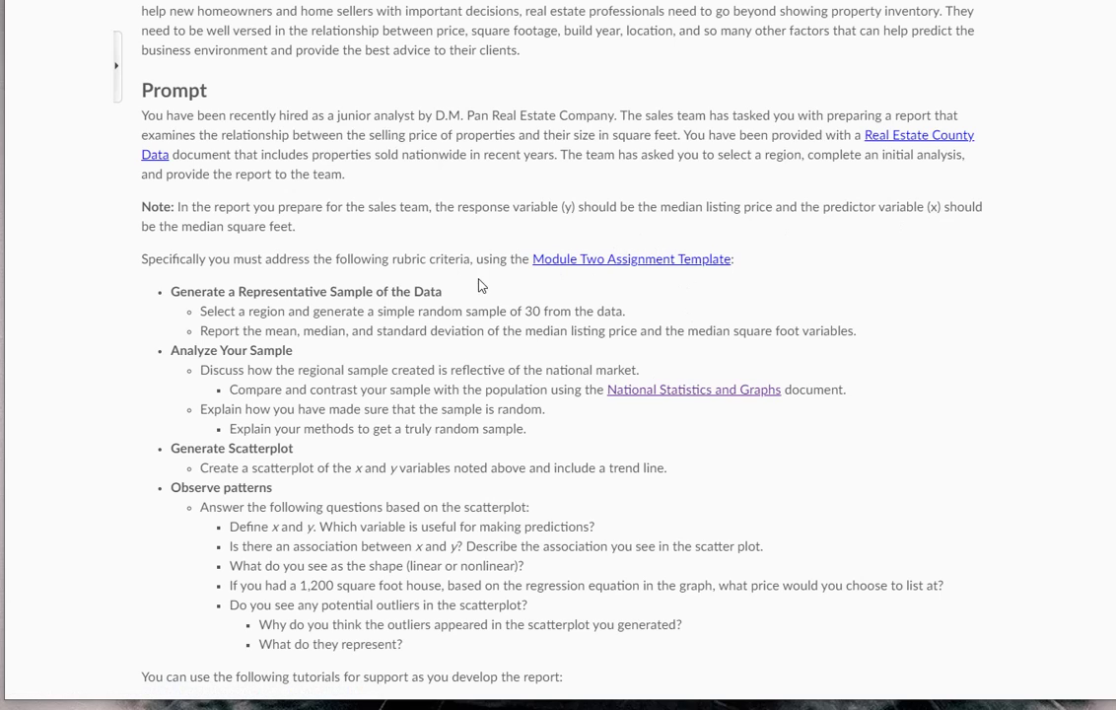
Check in the prompt's note which variables are x and y, and return to the Excel workbook
left_click_drag(181, 227, 293, 227)
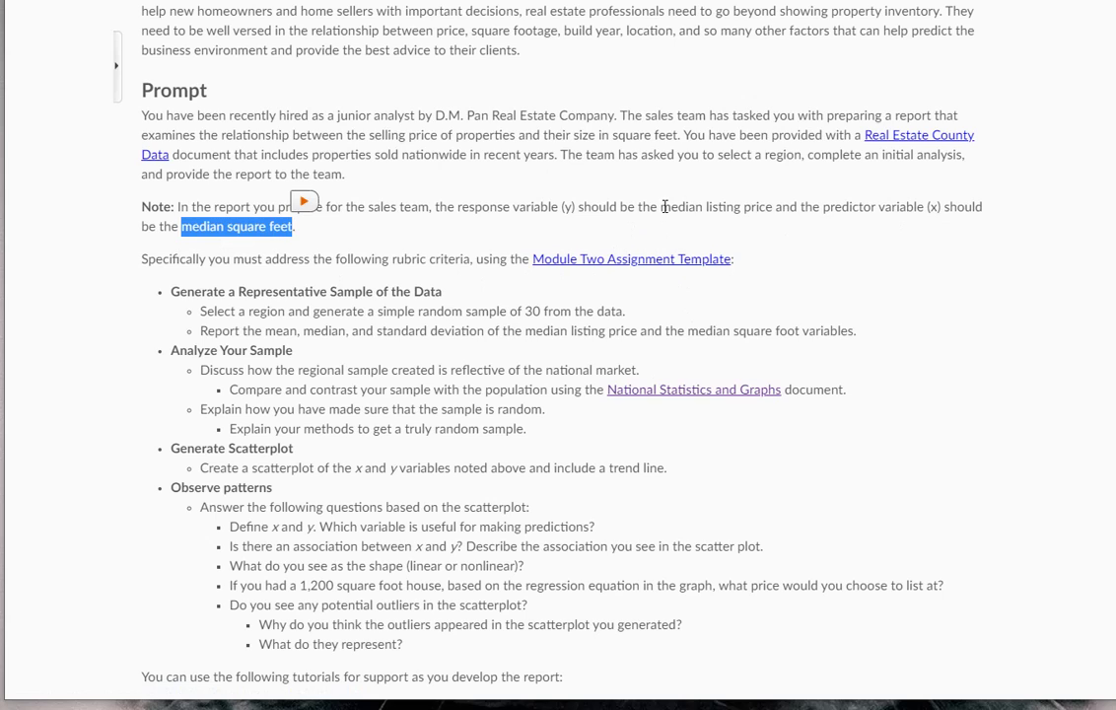
left_click_drag(658, 207, 767, 208)
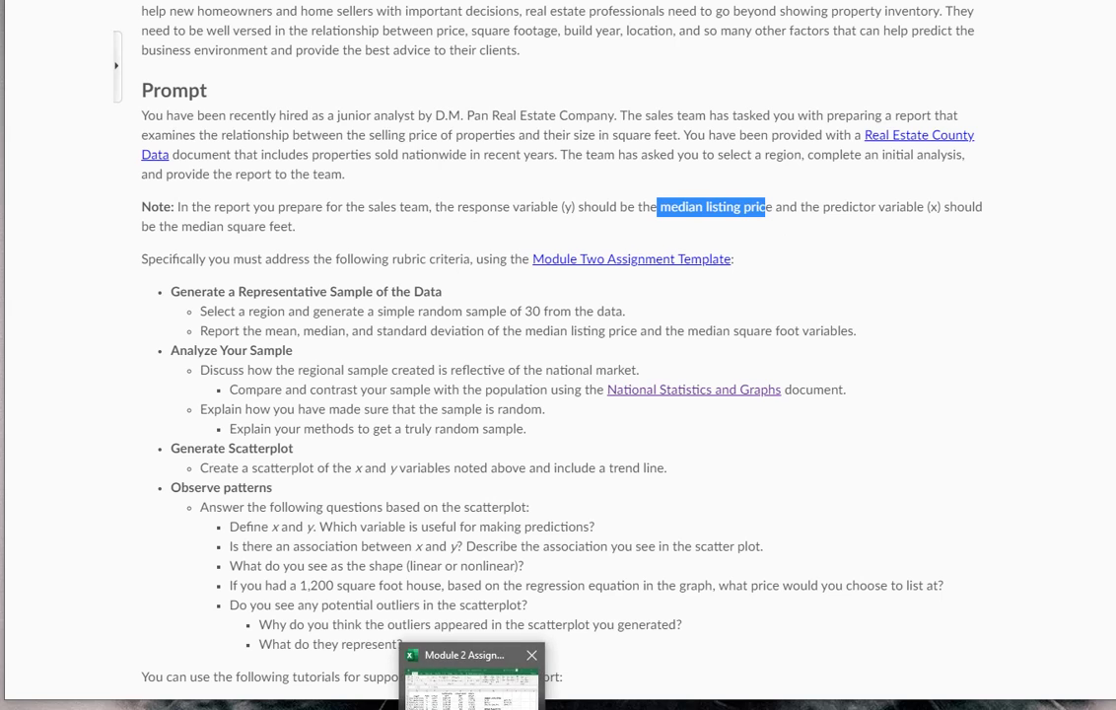
left_click(453, 681)
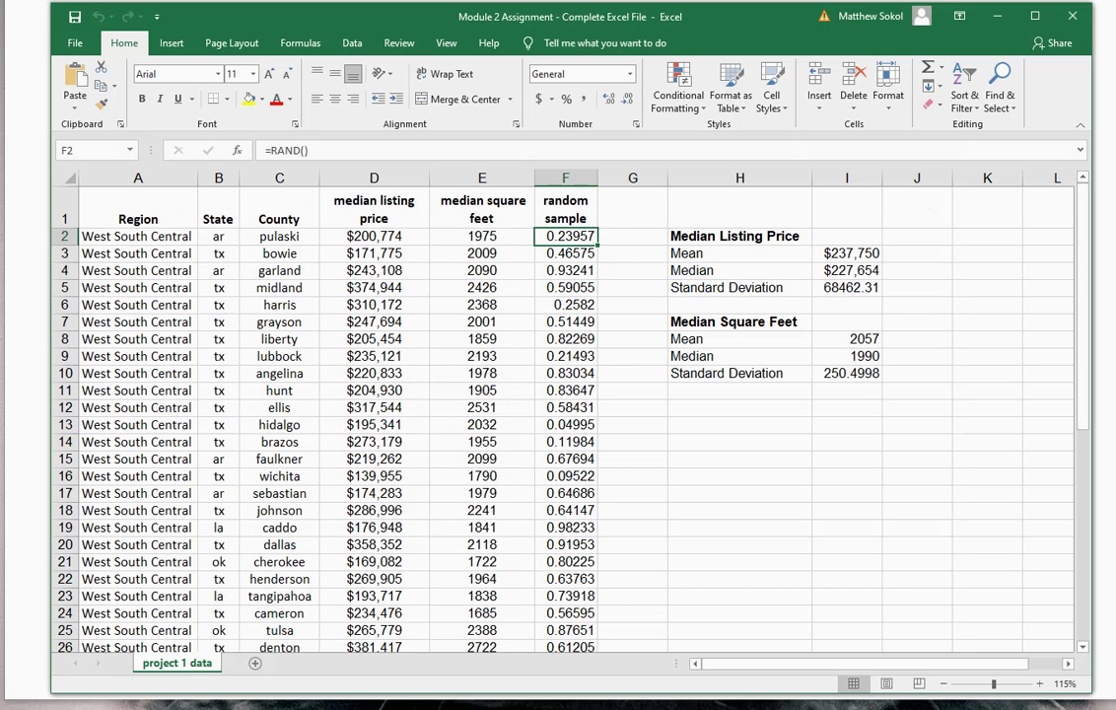
Try inserting a scatter chart directly from the median listing price and median square feet columns, and delete that chart
left_click_drag(726, 19, 713, 20)
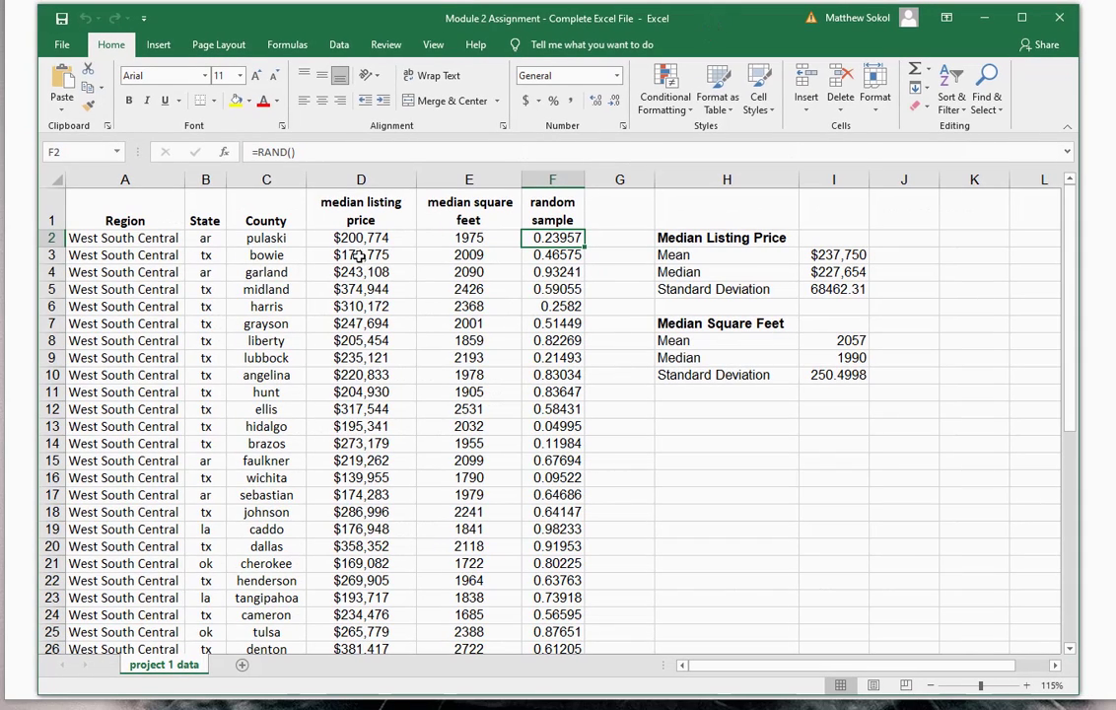
left_click(363, 179)
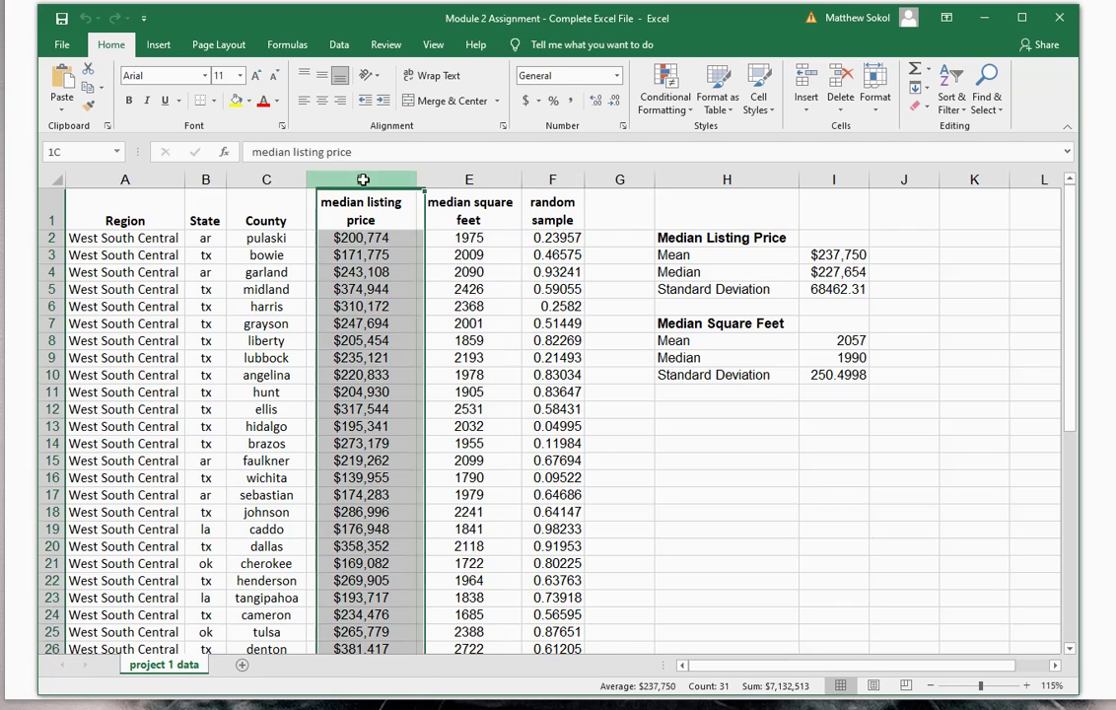
left_click_drag(363, 179, 468, 180)
left_click(158, 44)
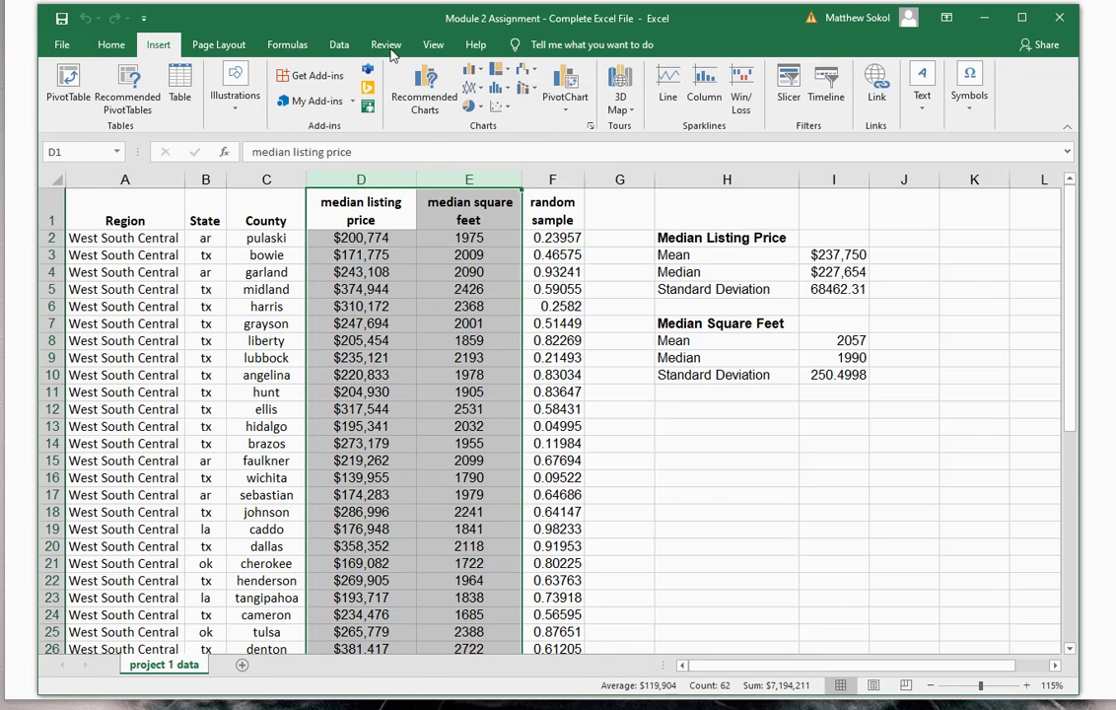
left_click(498, 106)
left_click(510, 156)
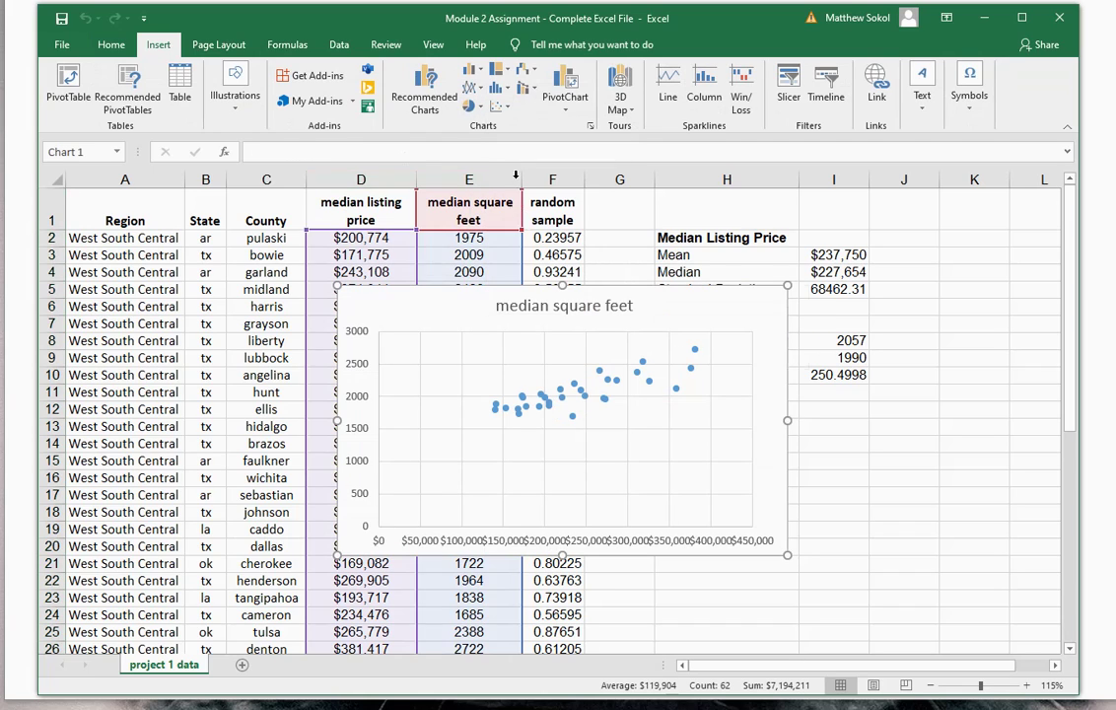
left_click_drag(464, 308, 631, 243)
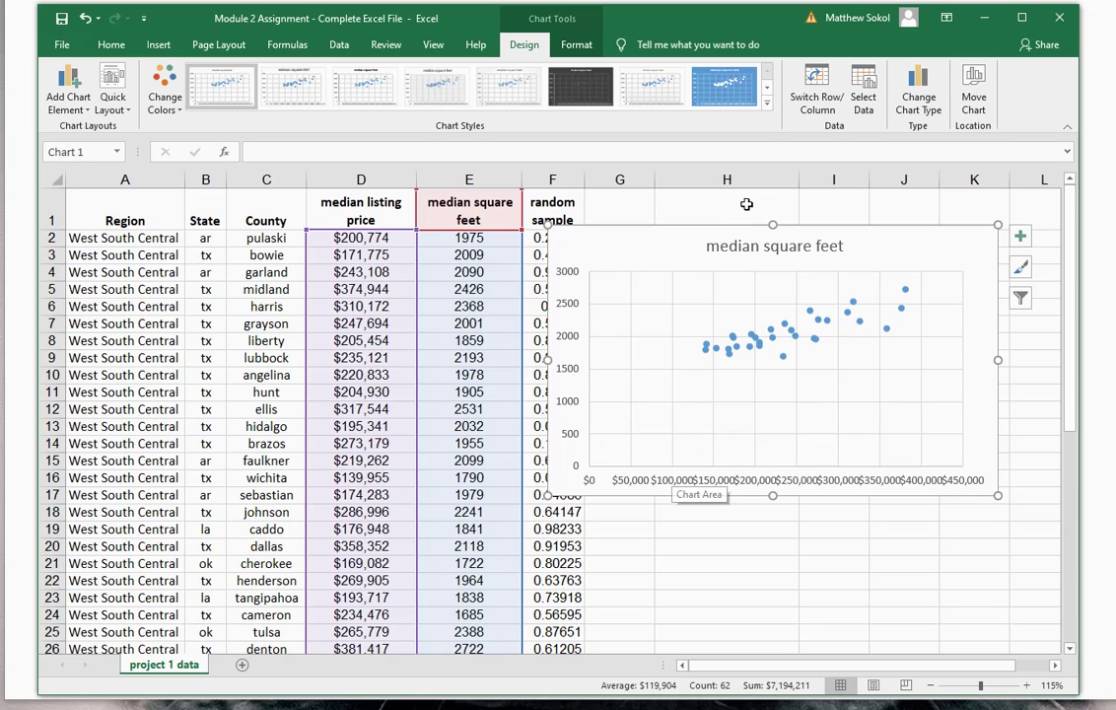
key("Delete")
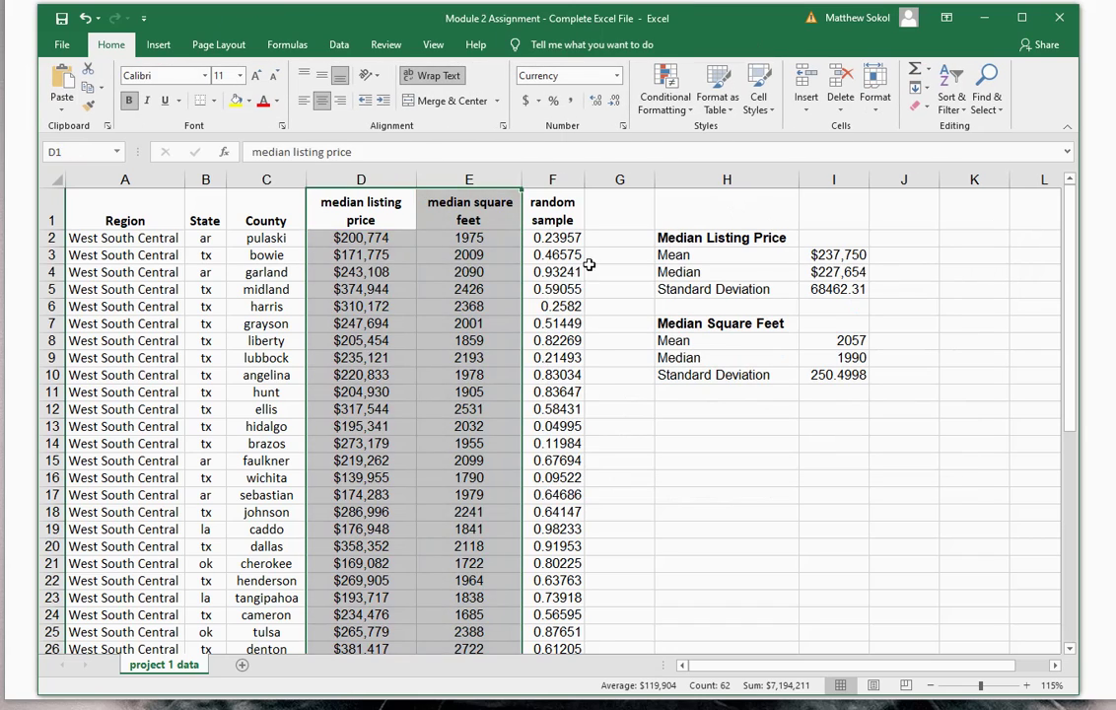
Insert a blank scatter chart from an empty cell and place it beside the data, over columns G to K
left_click(620, 358)
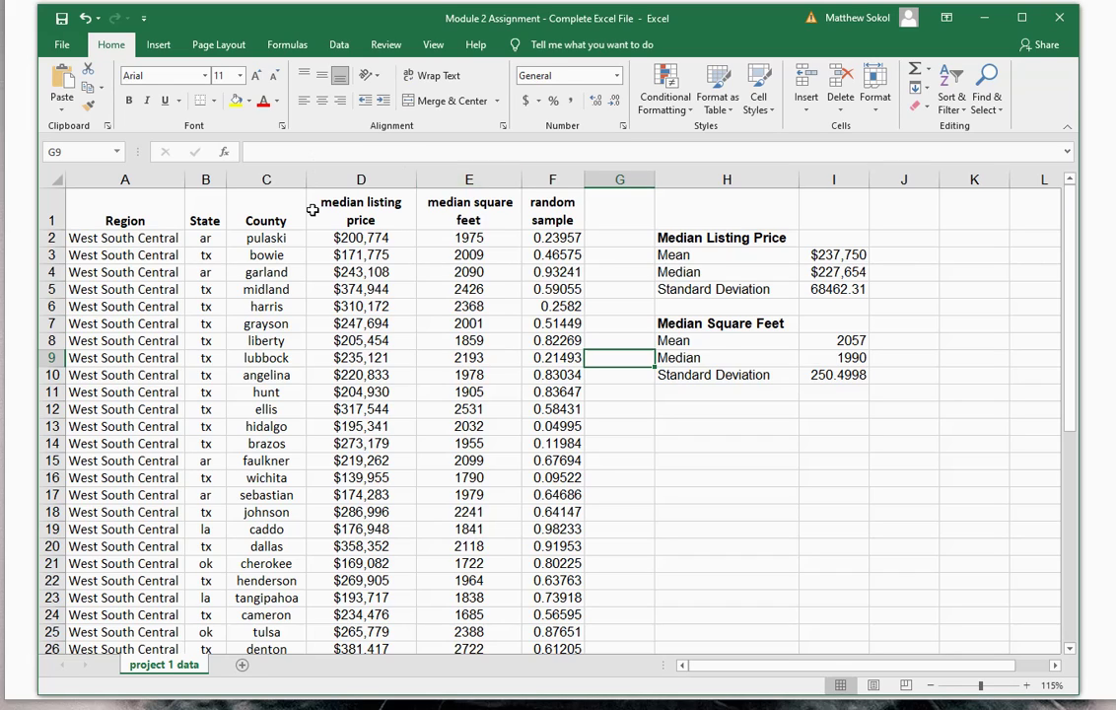
left_click(676, 409)
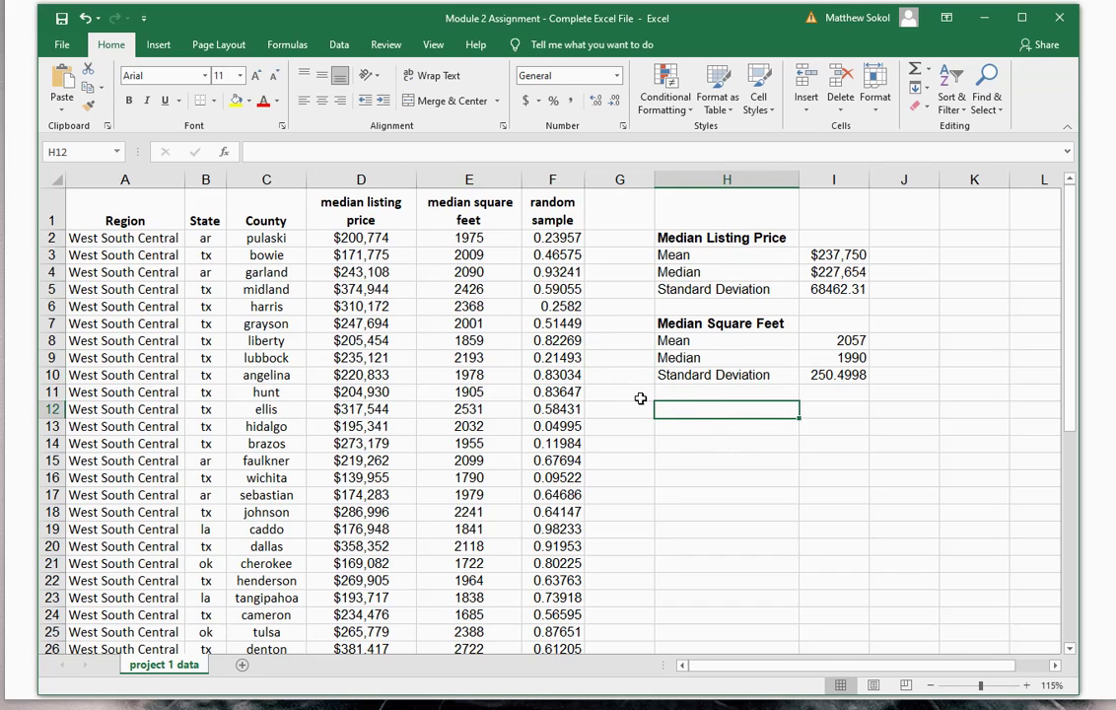
left_click(159, 47)
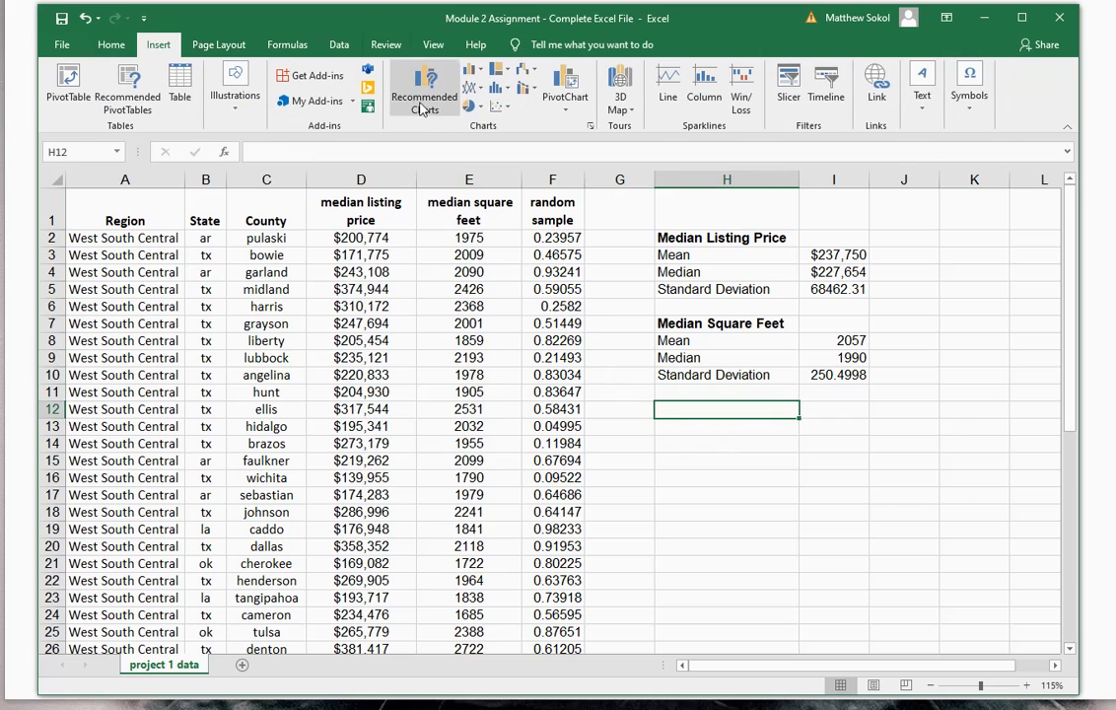
left_click(500, 106)
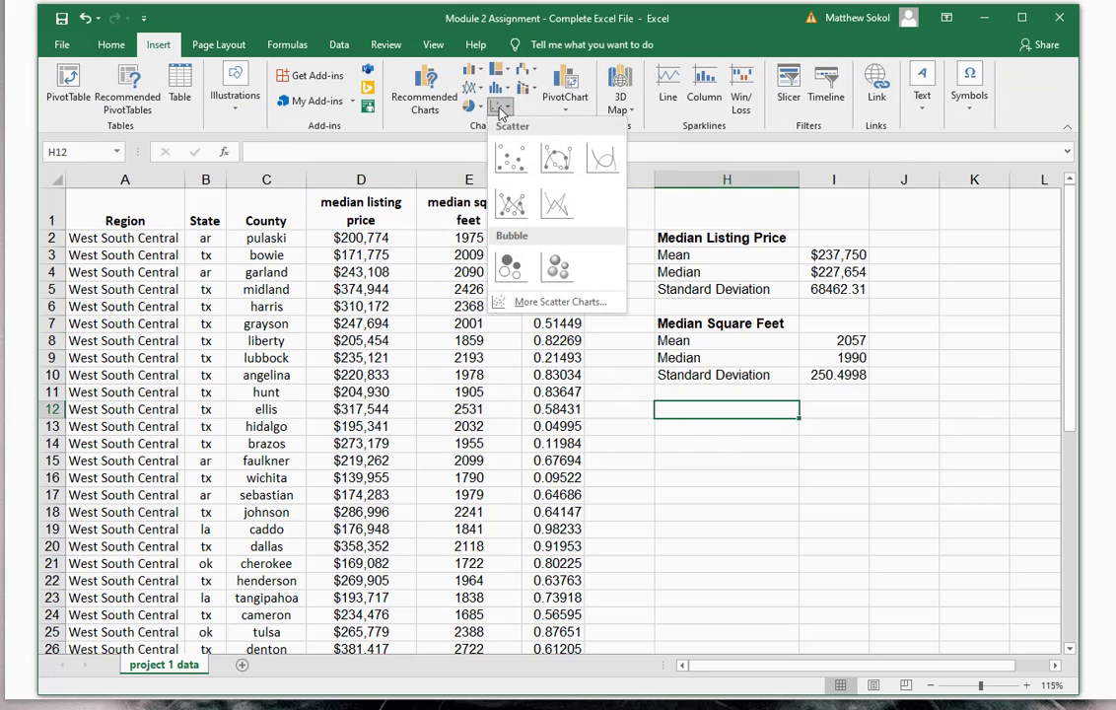
left_click(456, 155)
left_click_drag(441, 304, 708, 240)
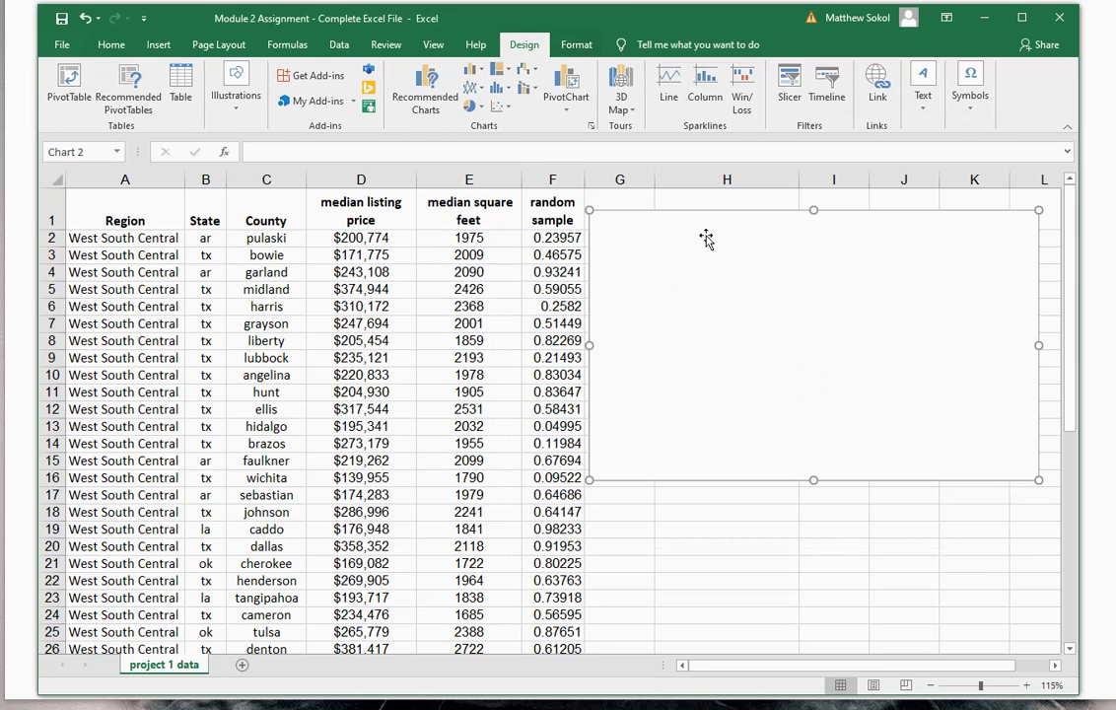
Open the blank scatter chart's data source and start adding a new data series
right_click(731, 307)
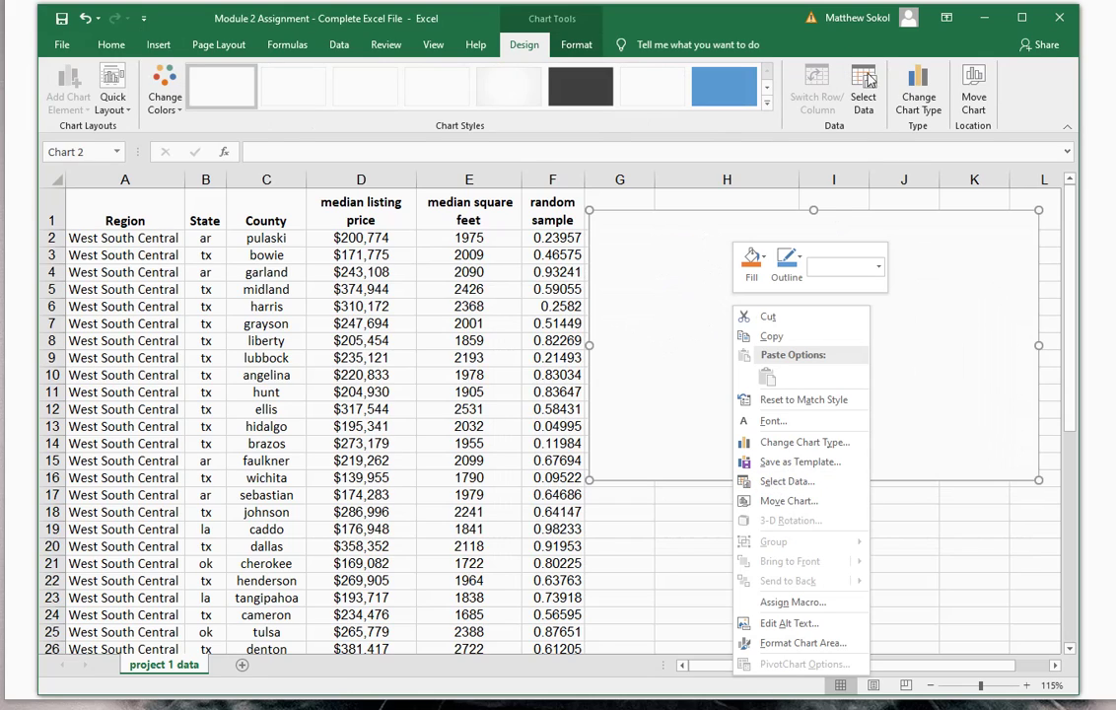
left_click(779, 481)
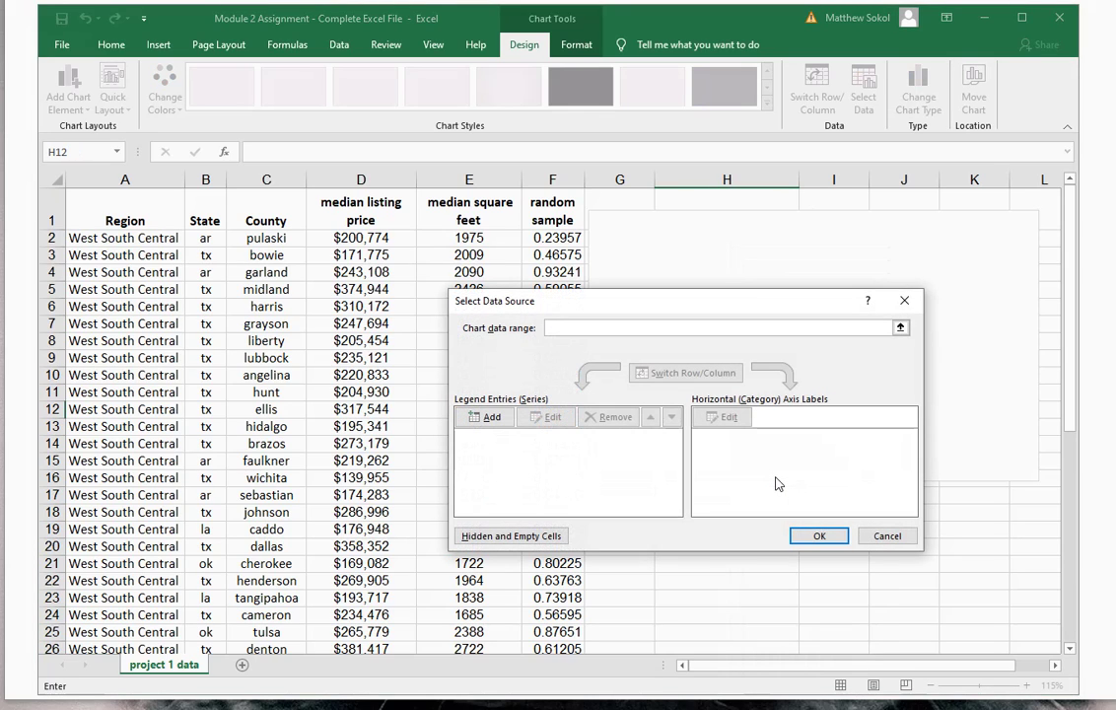
left_click(484, 418)
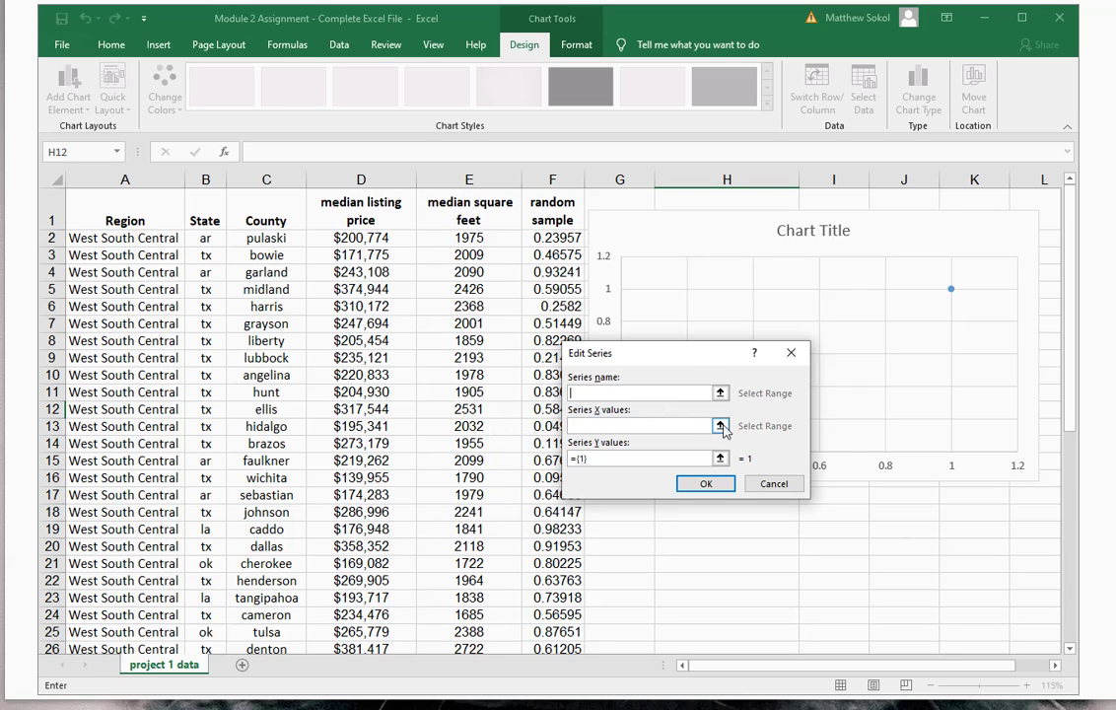
left_click(721, 426)
left_click(796, 384)
left_click(721, 426)
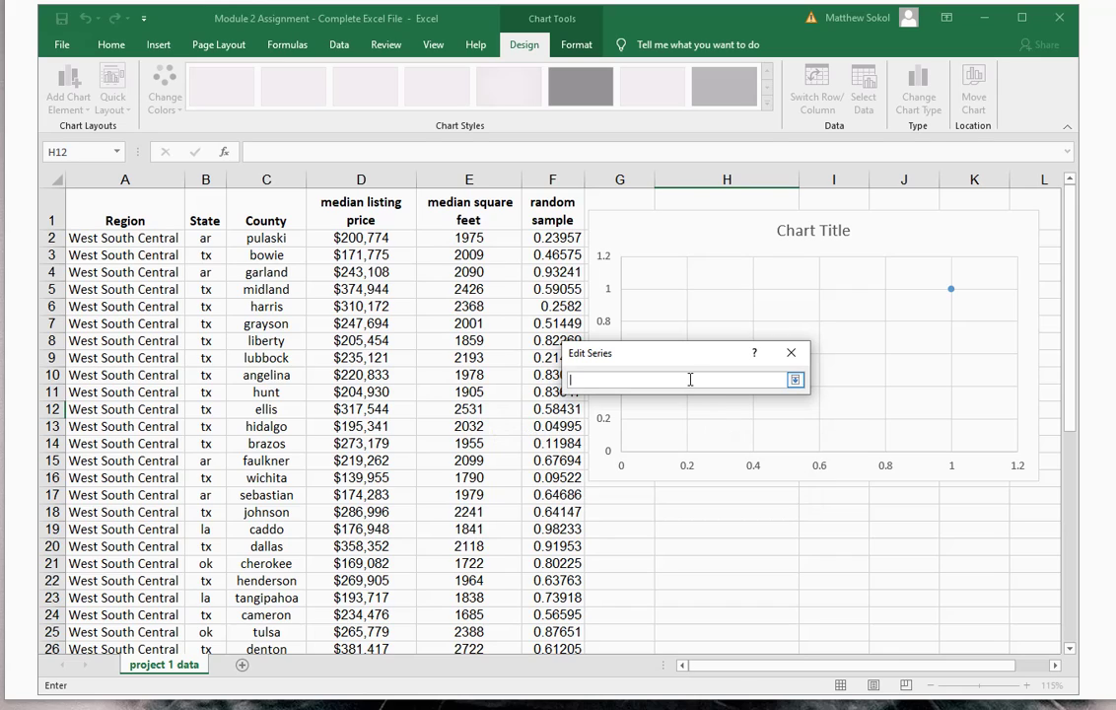
left_click(796, 381)
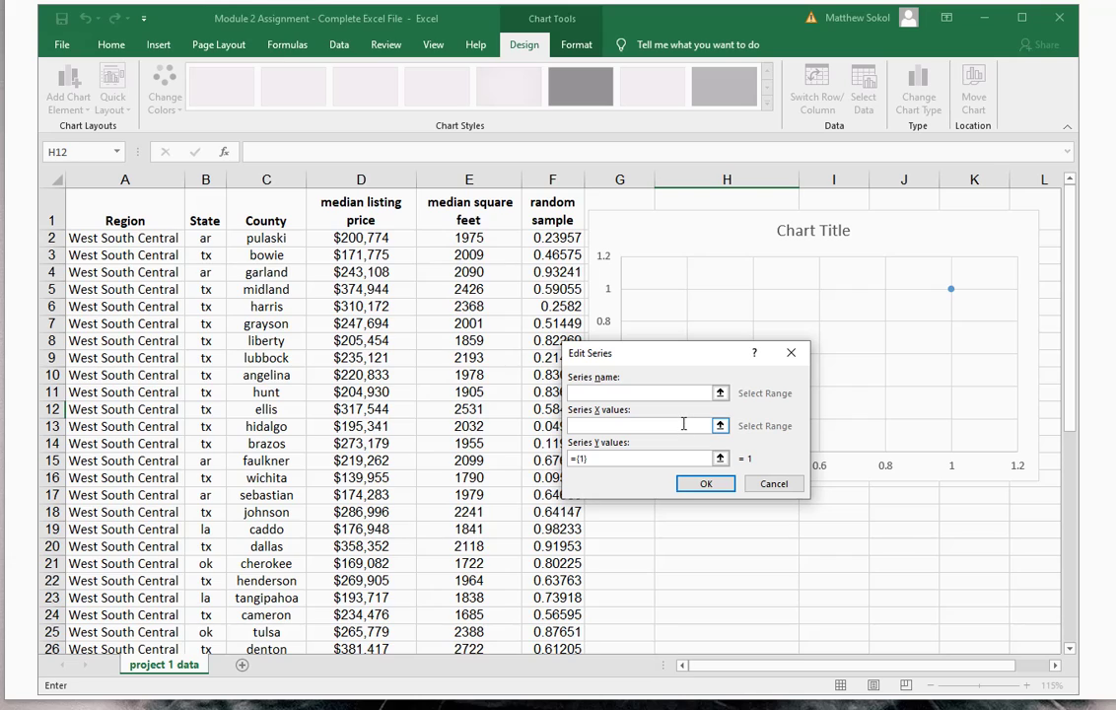
left_click(721, 426)
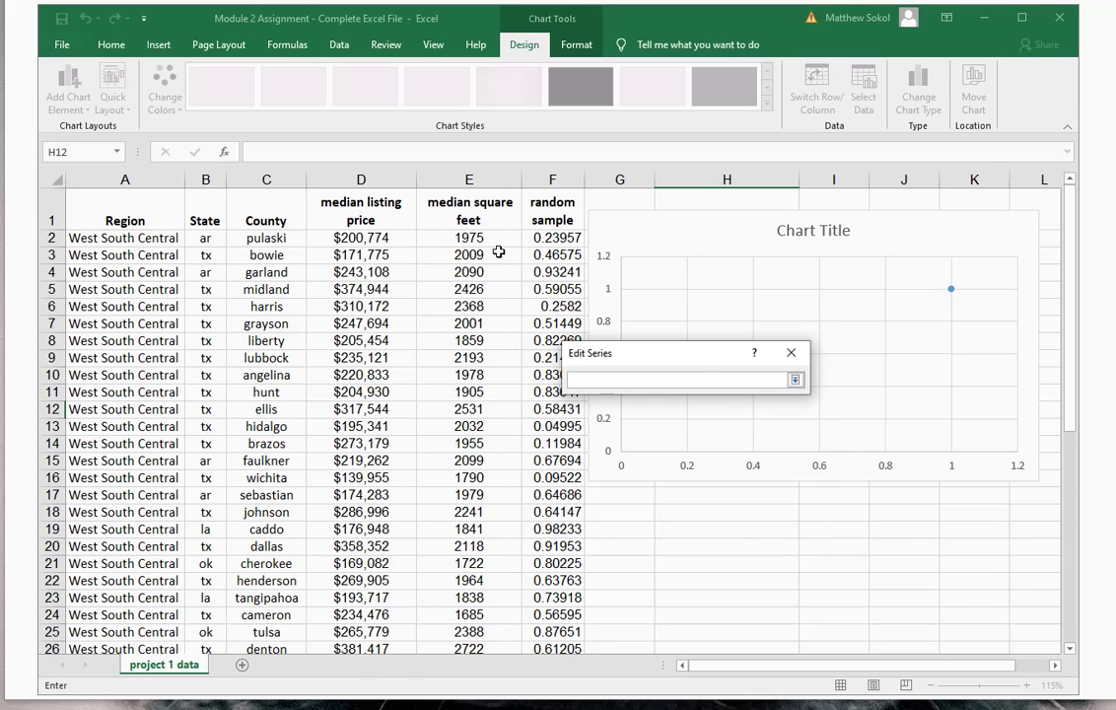
left_click(794, 380)
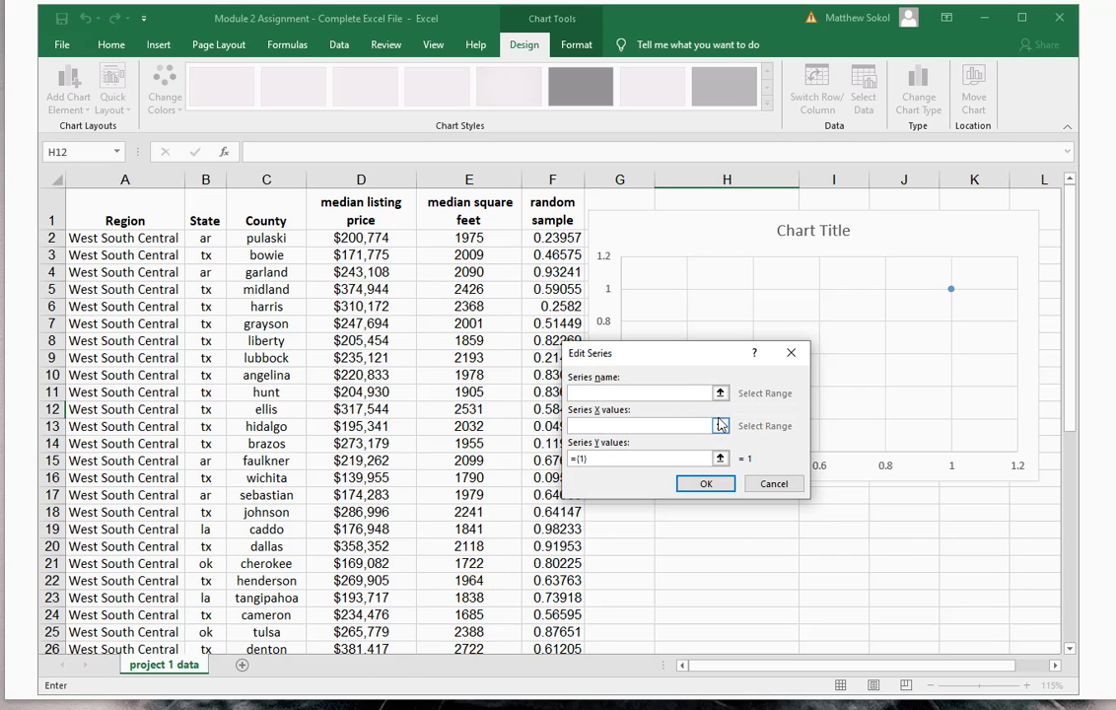
Set the new series' X values to the median square feet data, cells E2:E31 of the project 1 data sheet
left_click(645, 428)
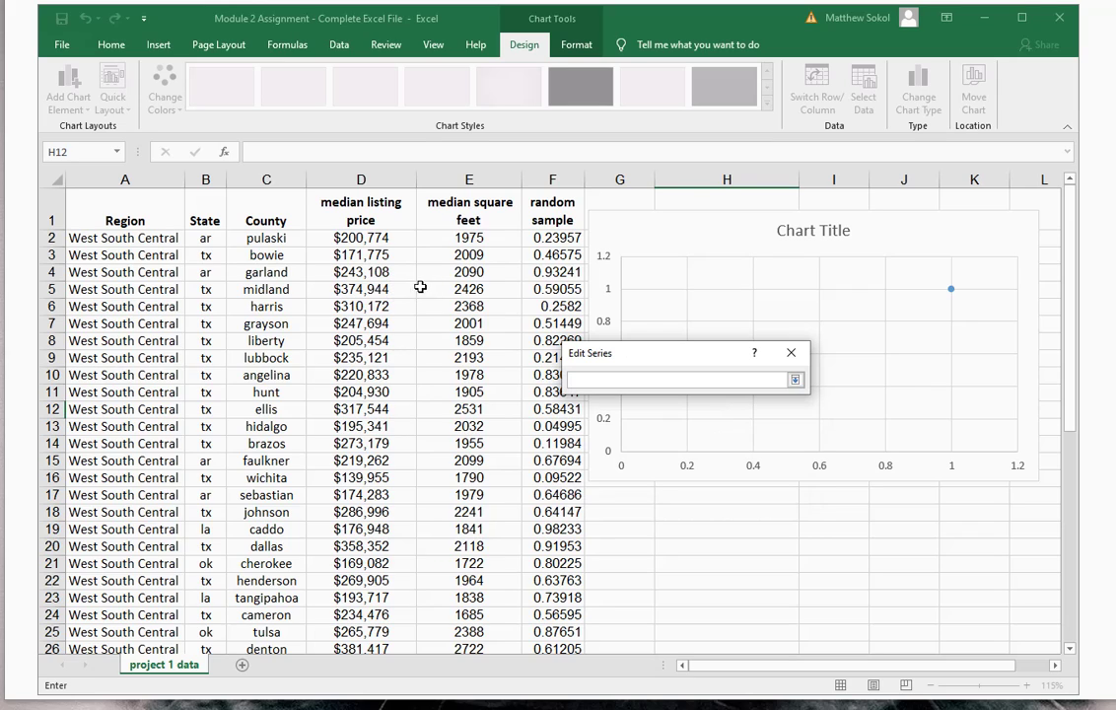
left_click(446, 238)
scroll(446, 336, "down", 2)
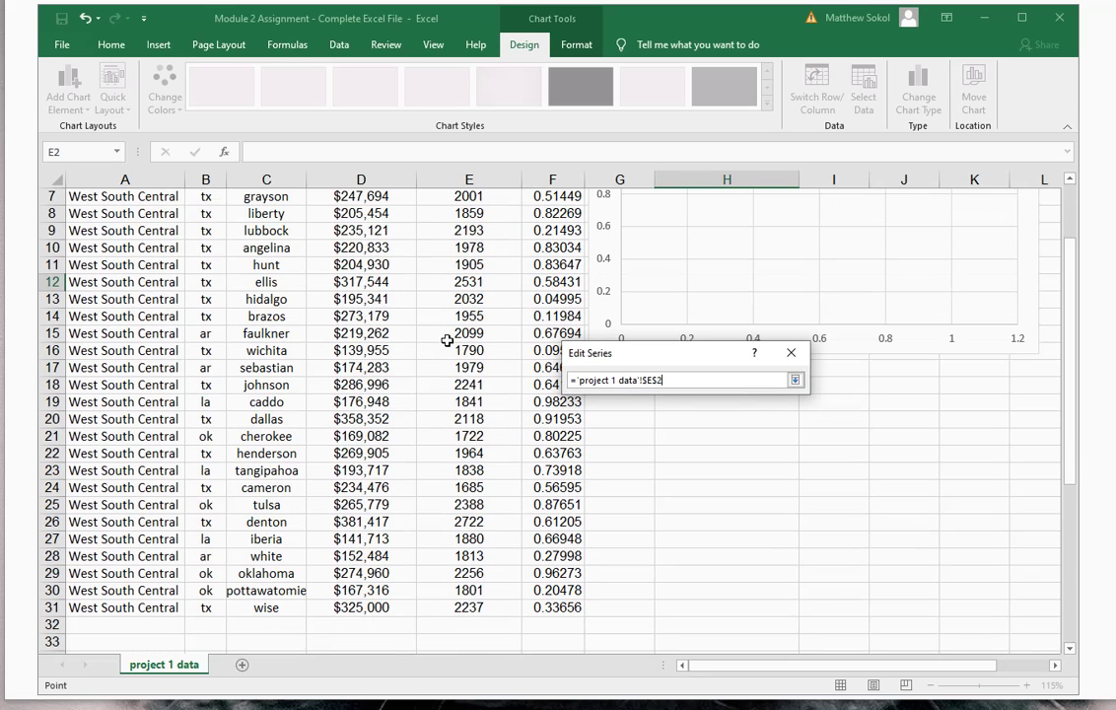
left_click(463, 606, "shift")
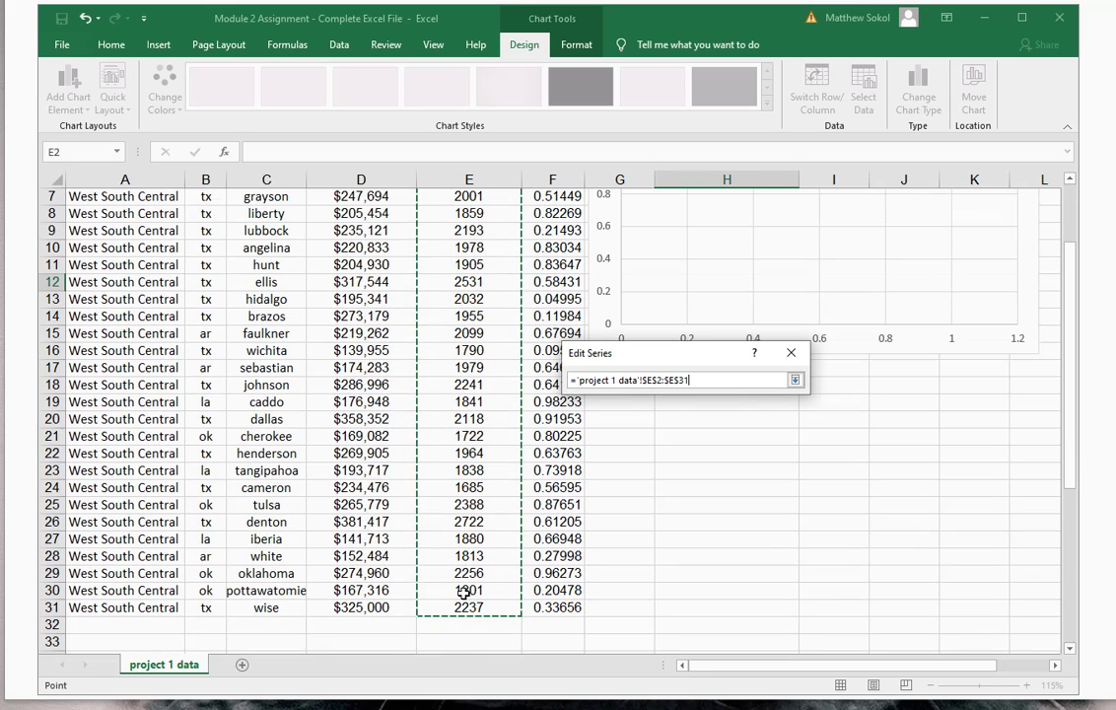
key("Return")
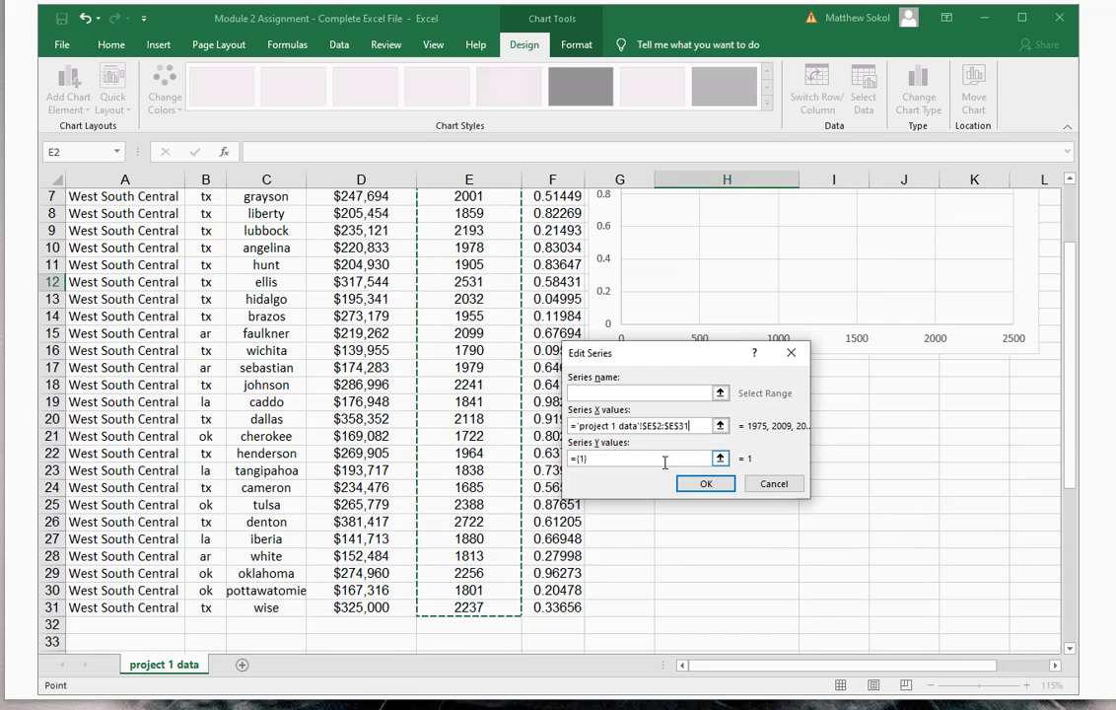
Set the series' Y values to the median listing prices in D2:D31 and apply the chart's data source
left_click(720, 460)
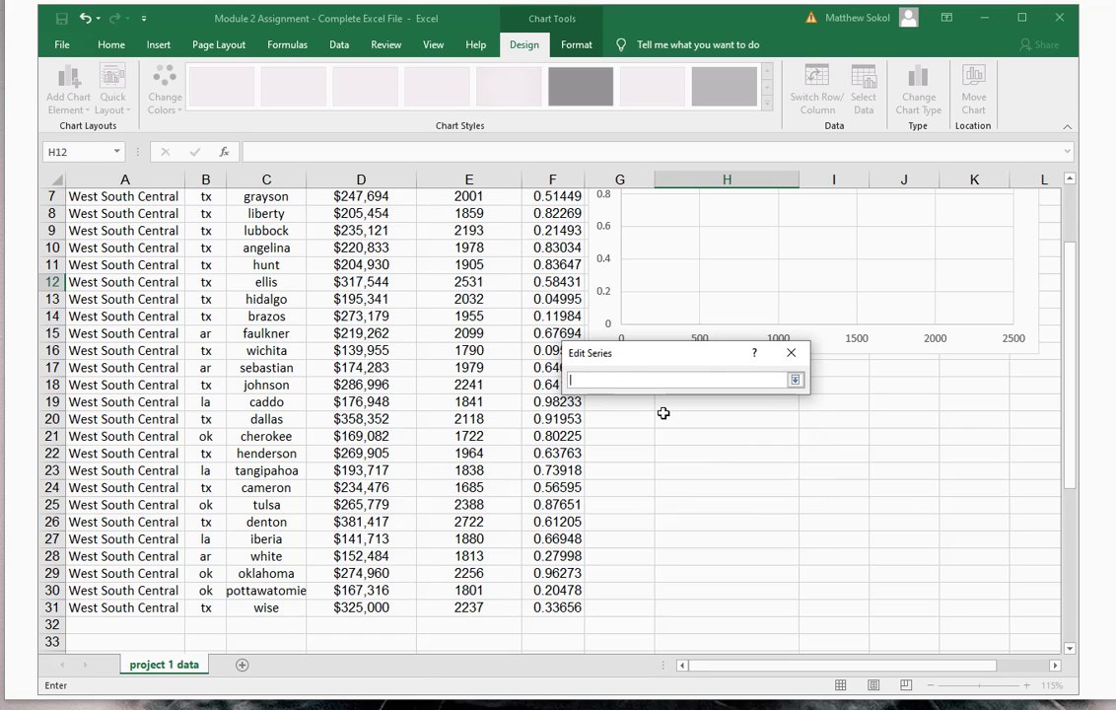
scroll(425, 463, "up", 2)
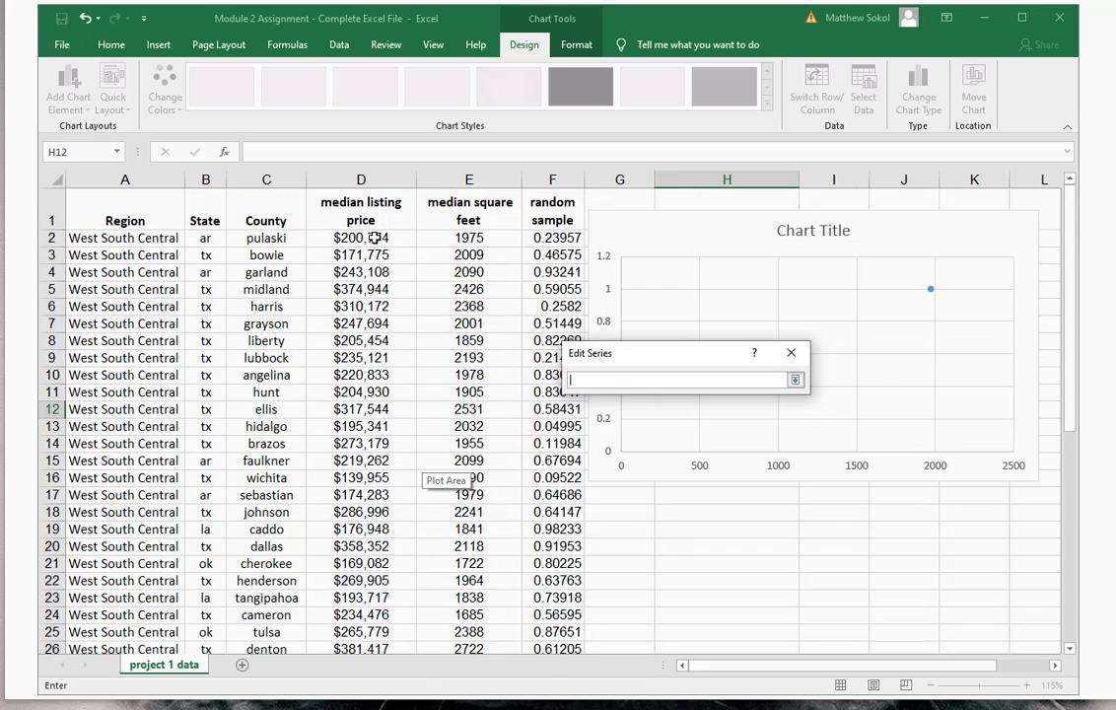
left_click(375, 237)
scroll(380, 357, "down", 3)
left_click(363, 556, "shift")
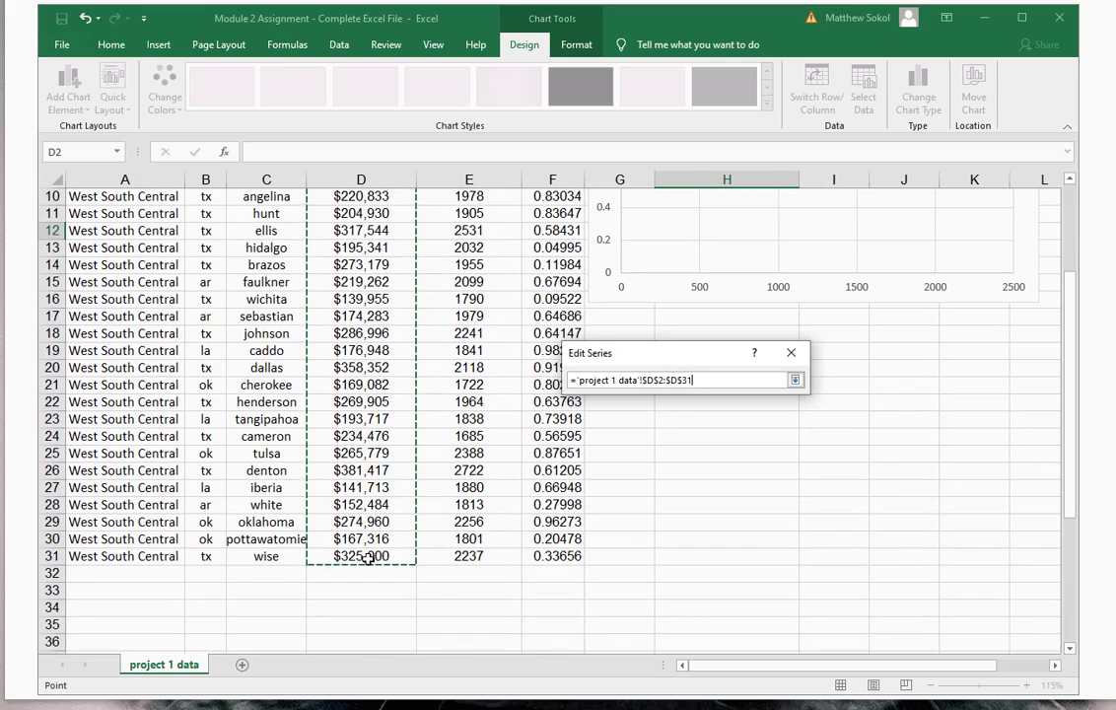
key("Return")
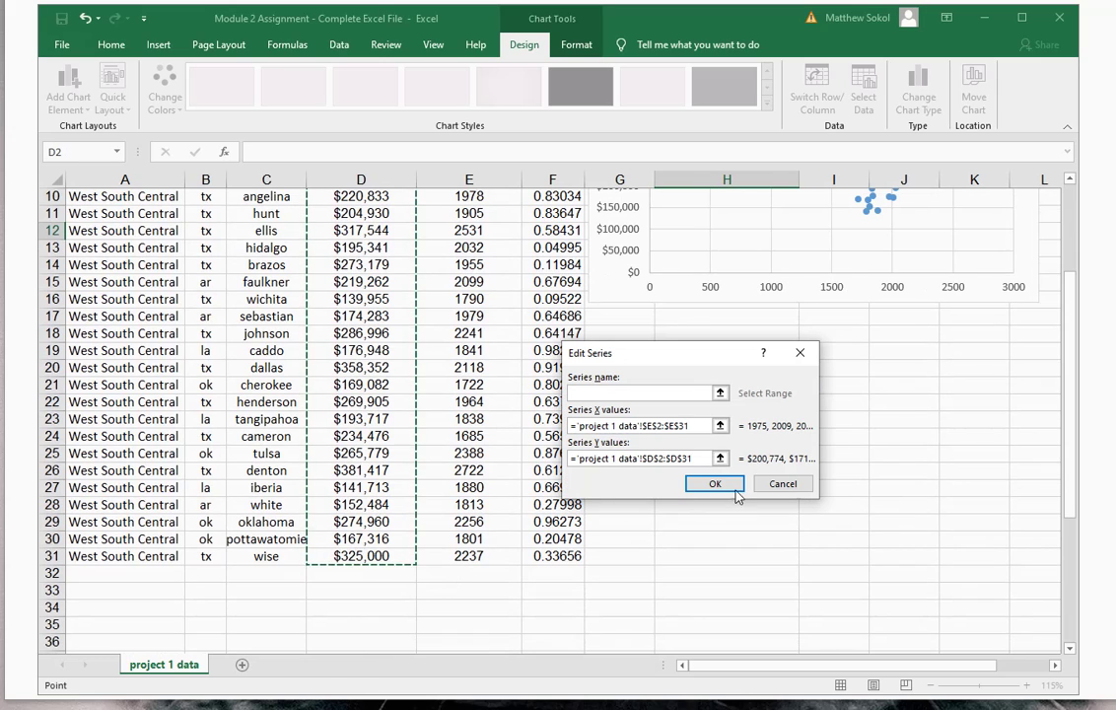
left_click(715, 483)
left_click(821, 535)
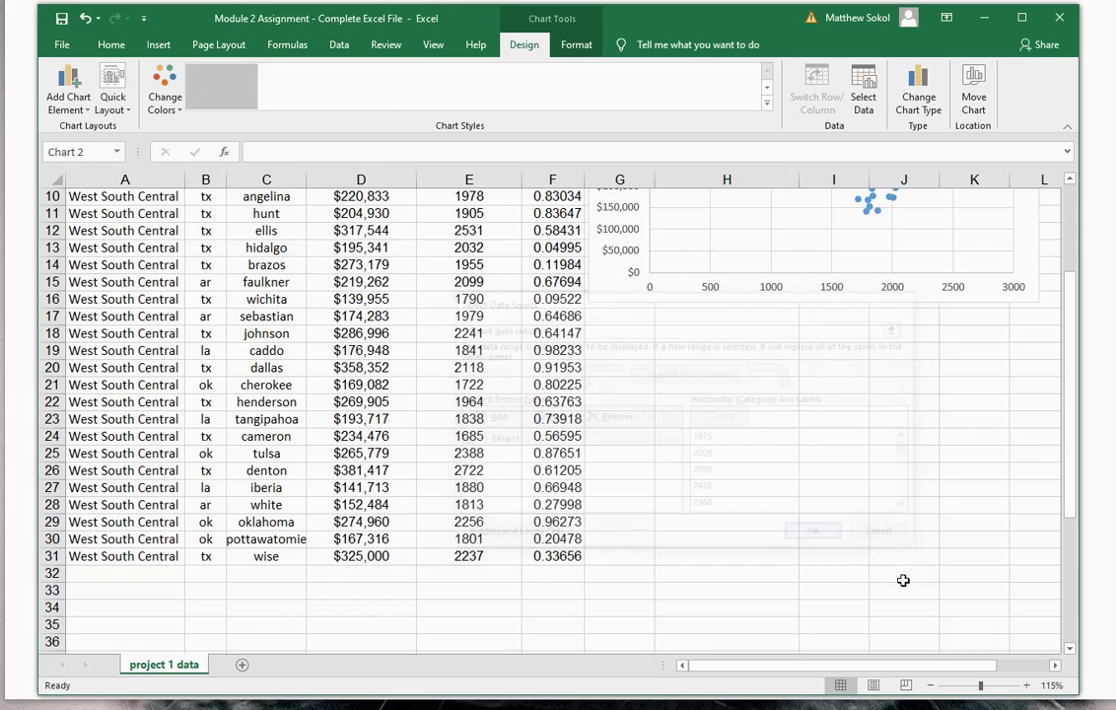
Move the scatter chart below the summary statistics, starting at about row 11 over columns G to L, and widen the Excel window slightly
scroll(909, 583, "up", 1)
left_click_drag(744, 228, 751, 405)
scroll(1077, 202, "down", 2)
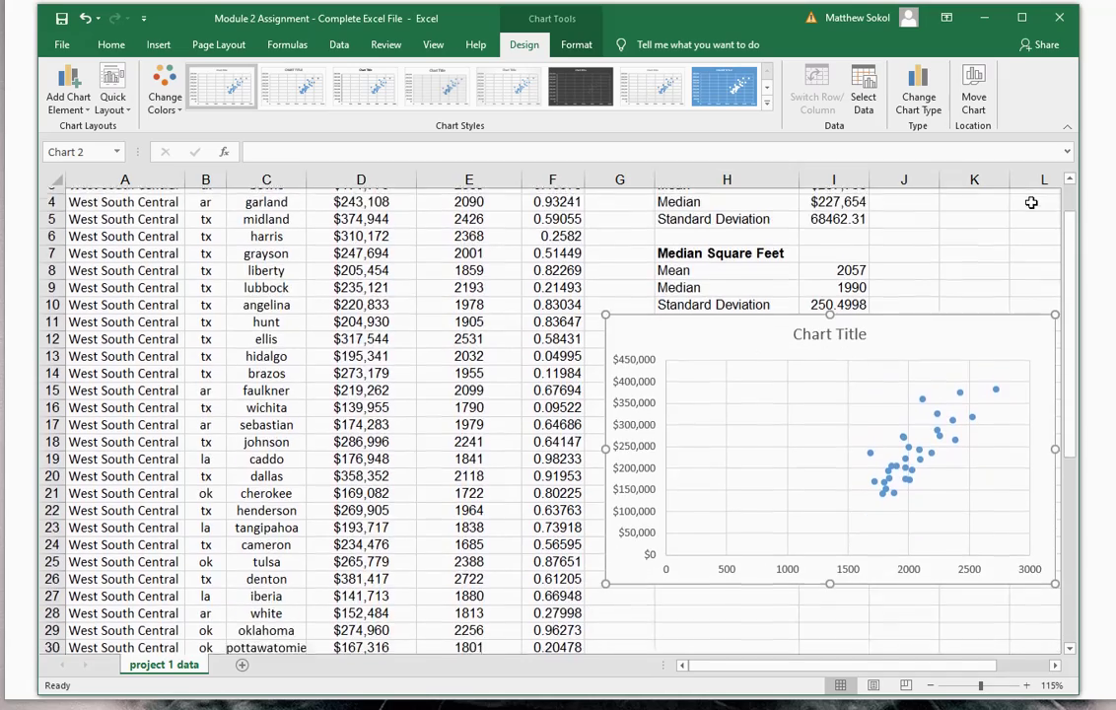
left_click_drag(1077, 205, 1102, 205)
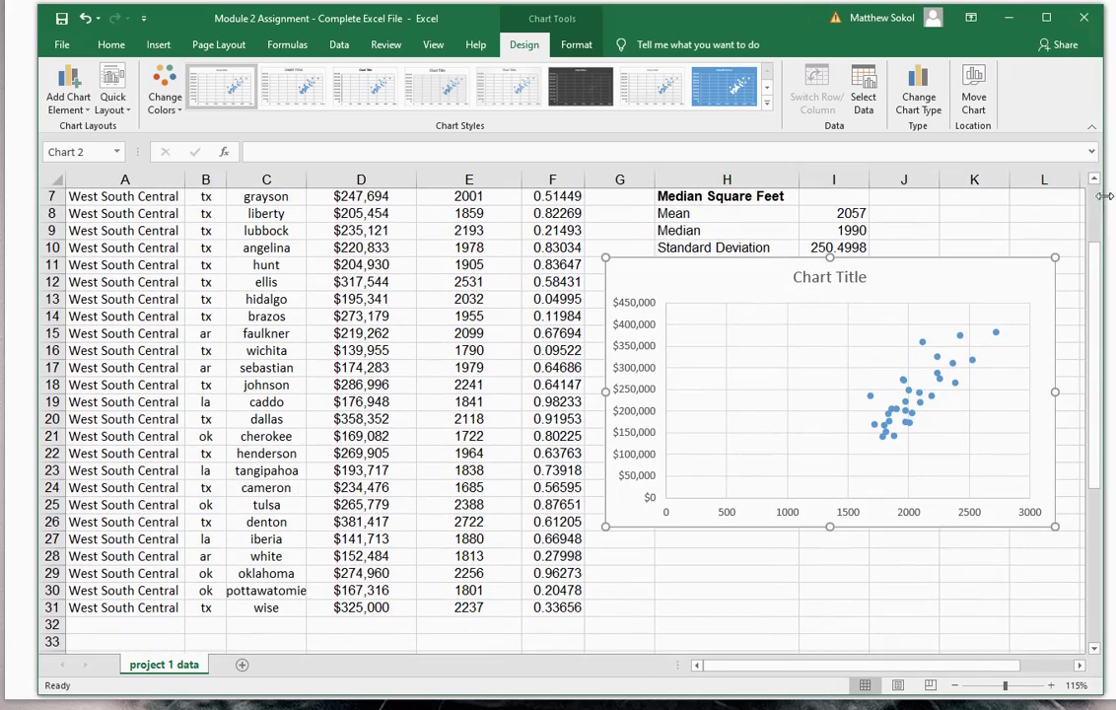
Set the horizontal axis minimum bound to 1500 and close the axis formatting options
right_click(849, 513)
left_click(905, 682)
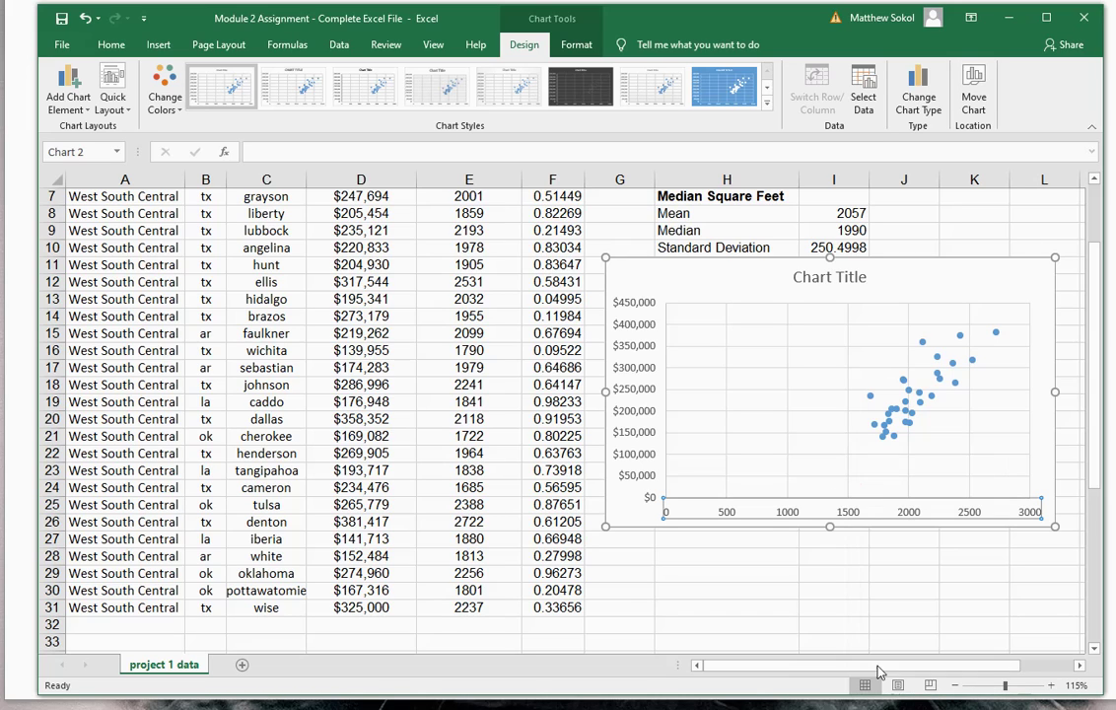
type("15")
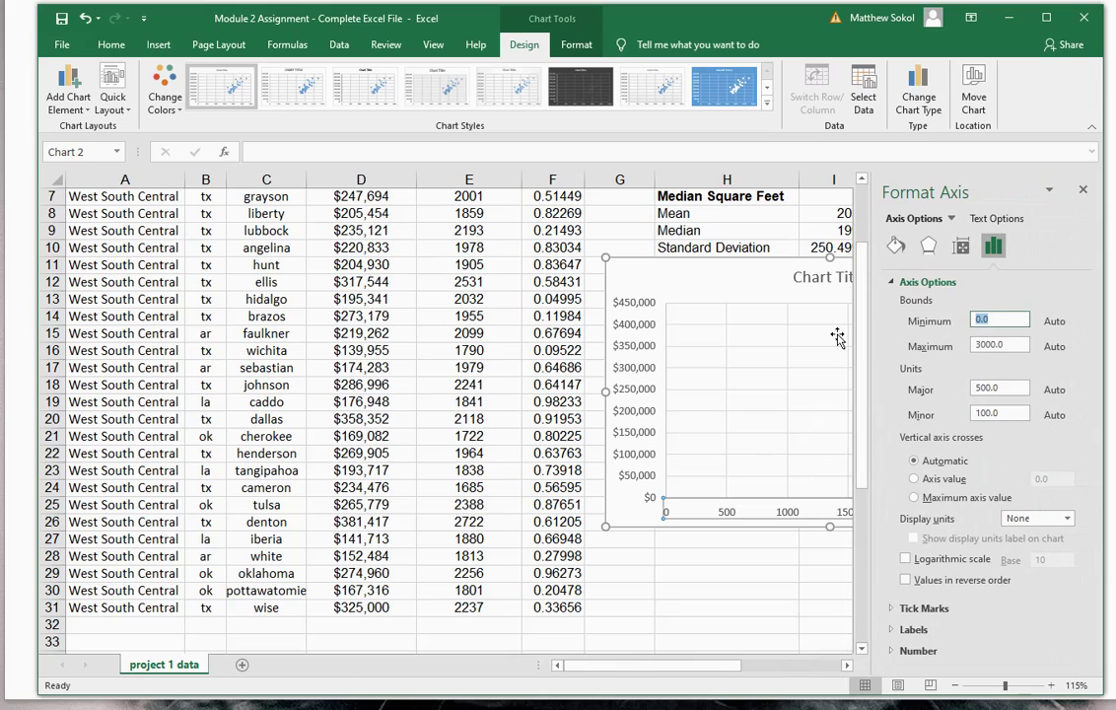
type("00")
key("Return")
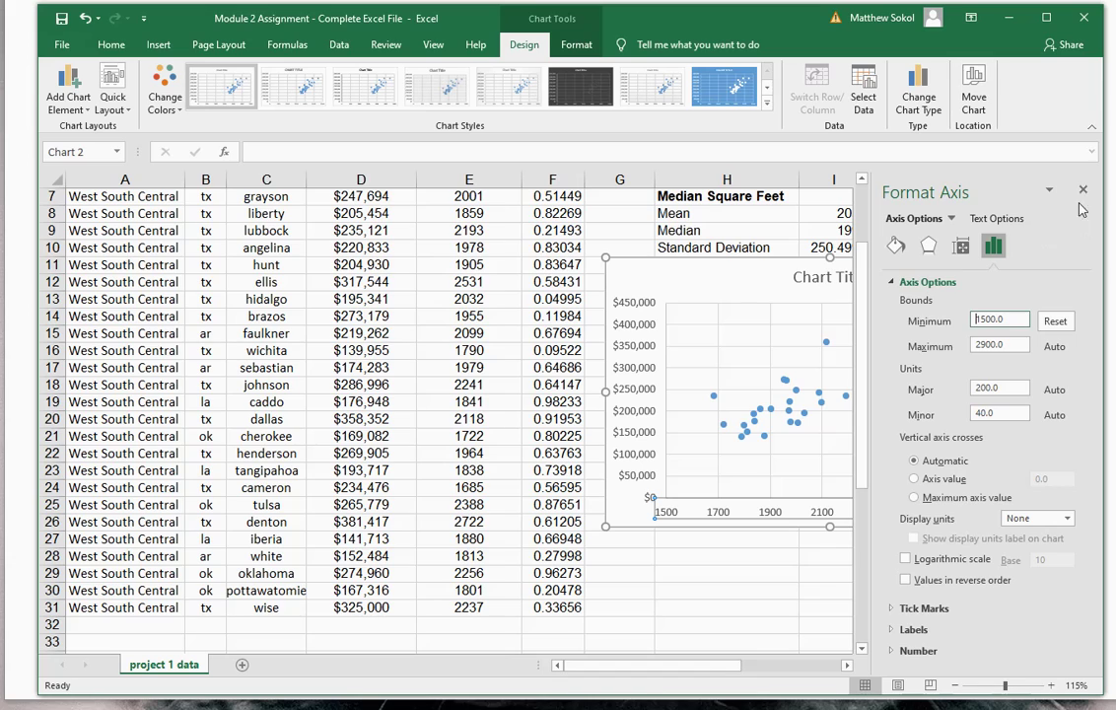
left_click(1083, 189)
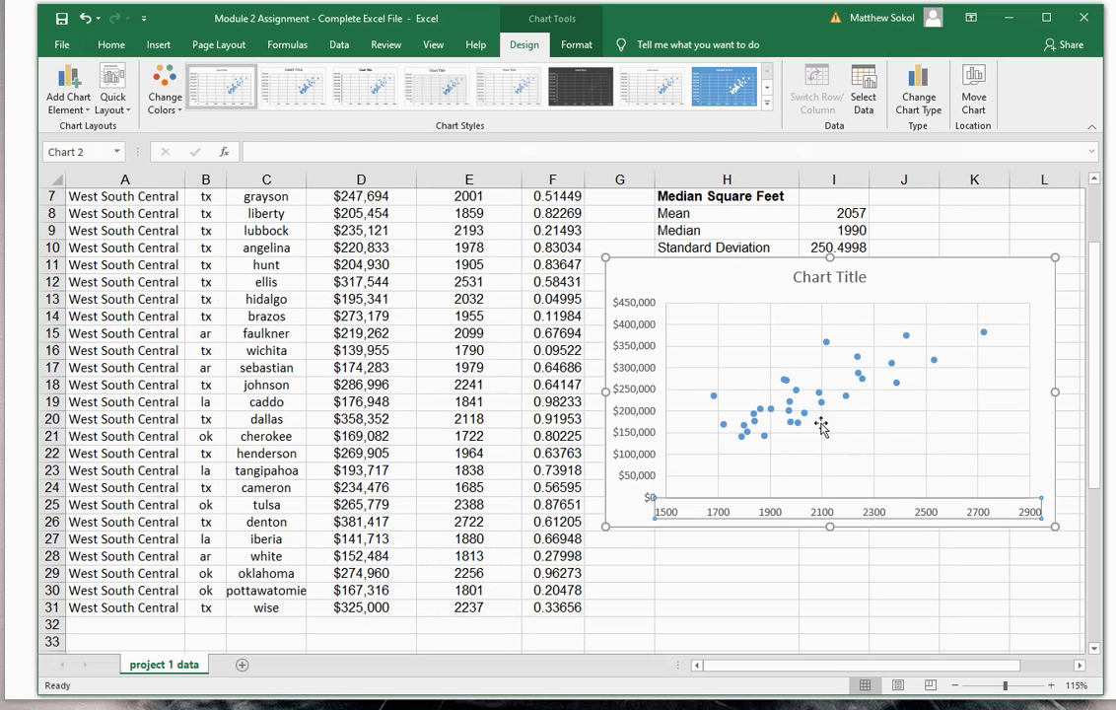
Add a linear trendline with its equation displayed on the chart, and move the equation above the plot area beside the title
right_click(789, 407)
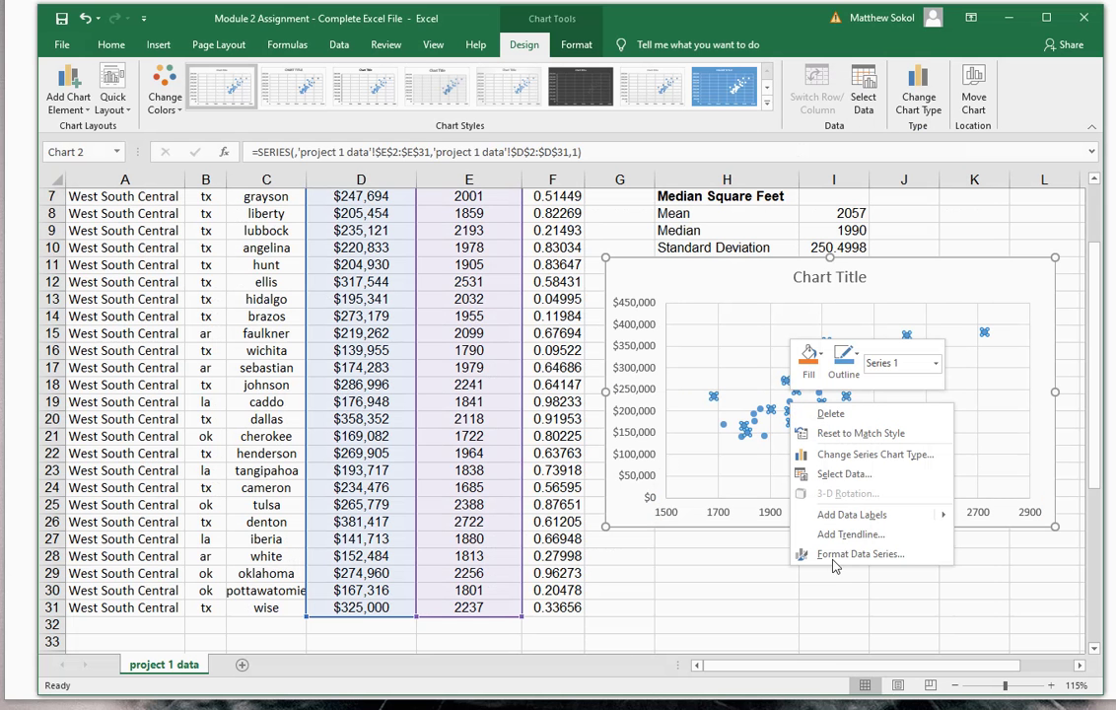
left_click(851, 533)
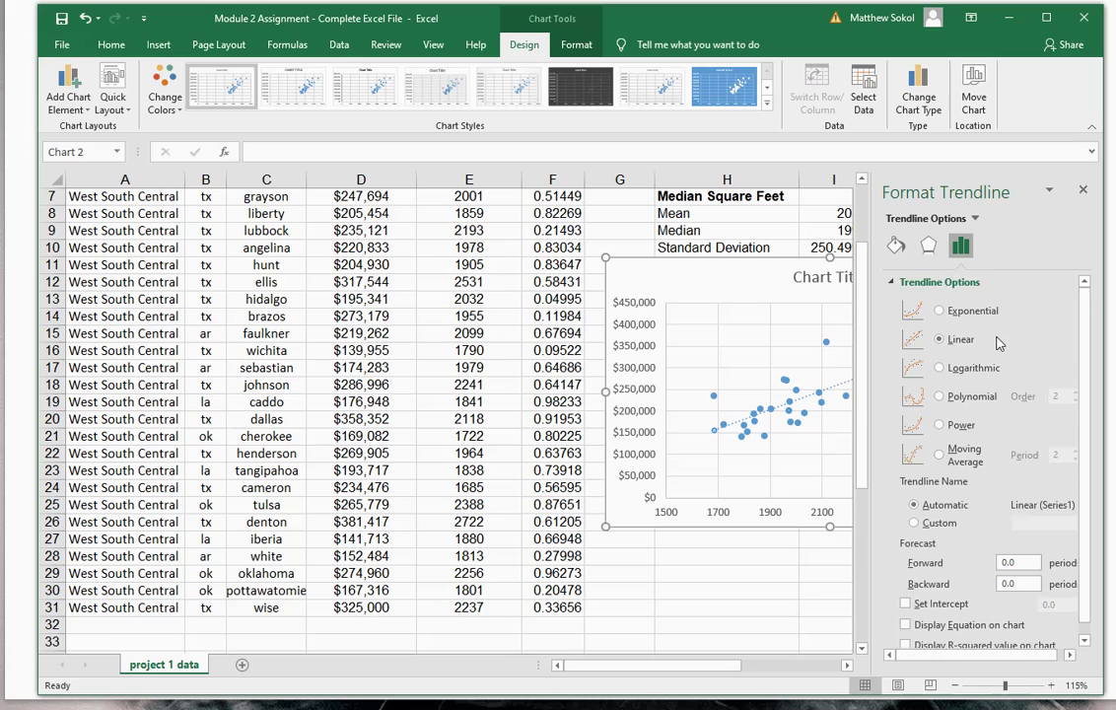
scroll(932, 473, "down", 1)
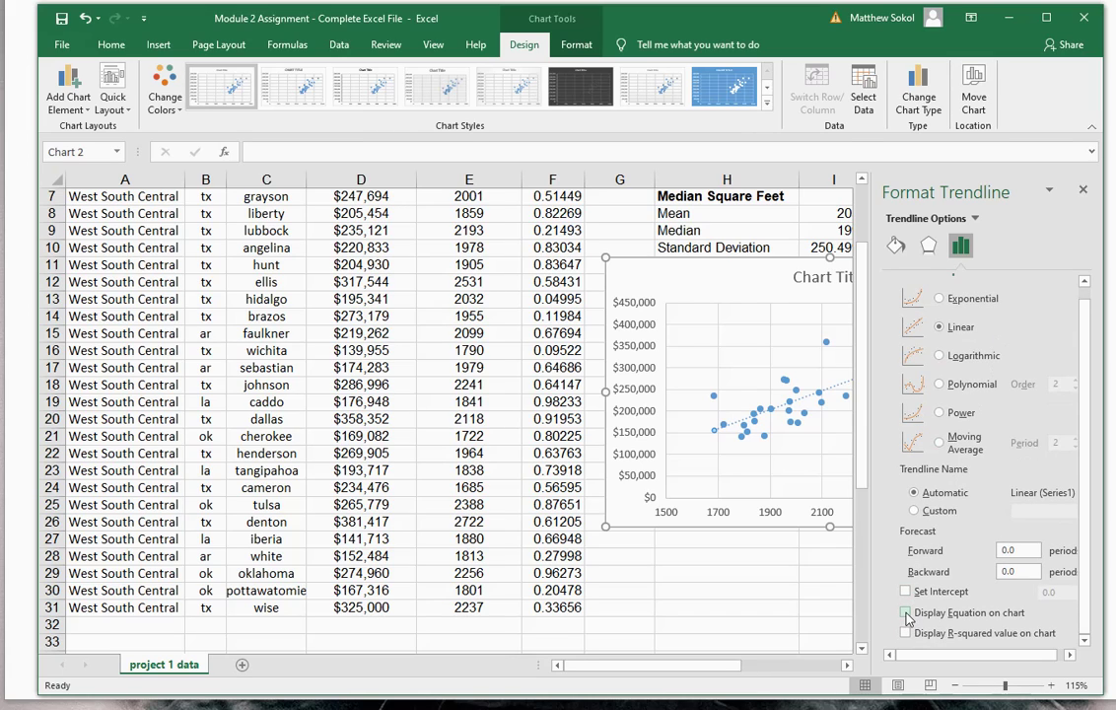
left_click(1083, 188)
left_click(932, 329)
left_click_drag(937, 310, 946, 262)
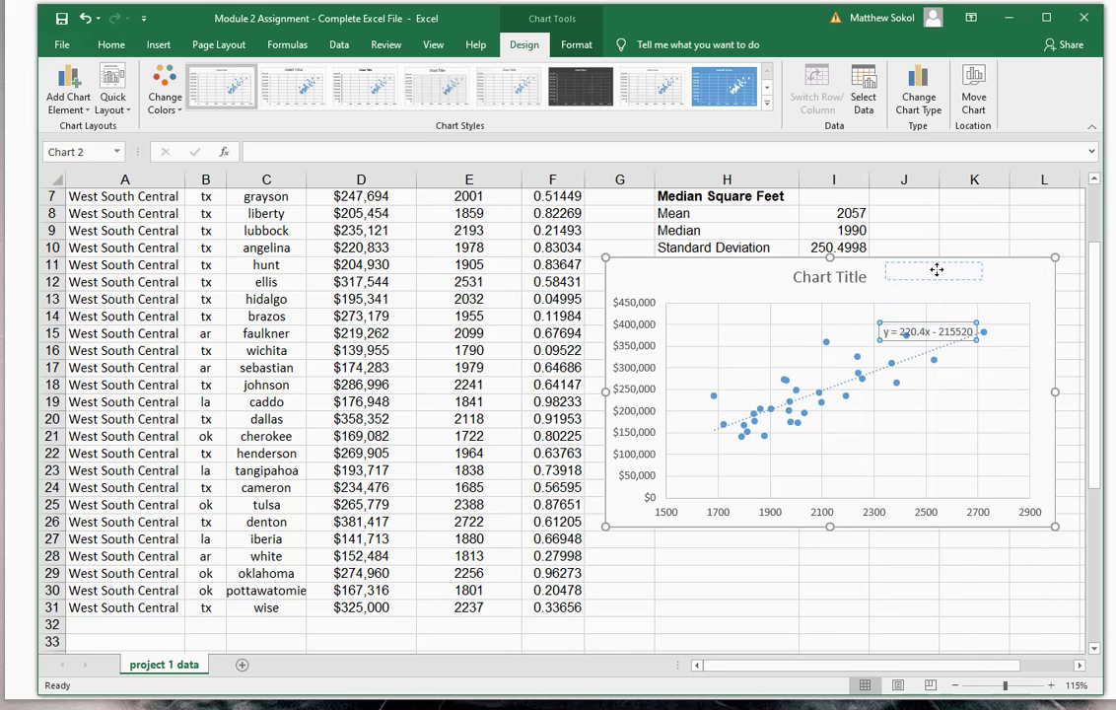
Retitle the chart "Assignment #2 Scatter Plot" and shift the title left and the trendline equation slightly right so they do not overlap
left_click(861, 272)
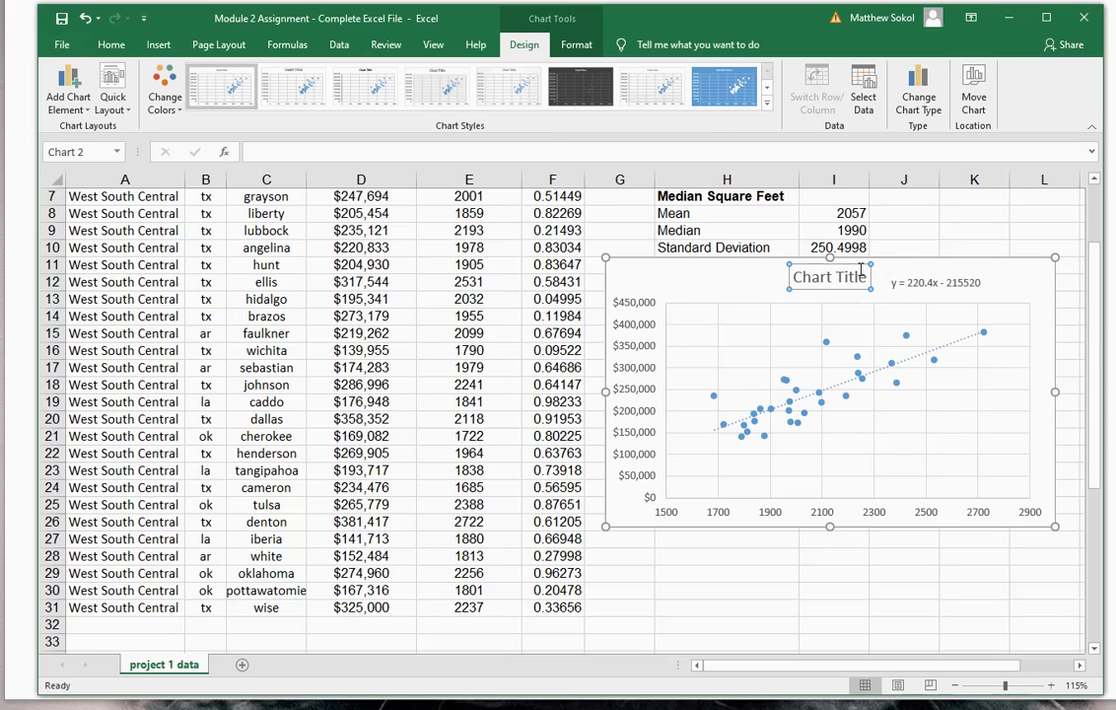
left_click(845, 278)
left_click_drag(845, 277, 797, 292)
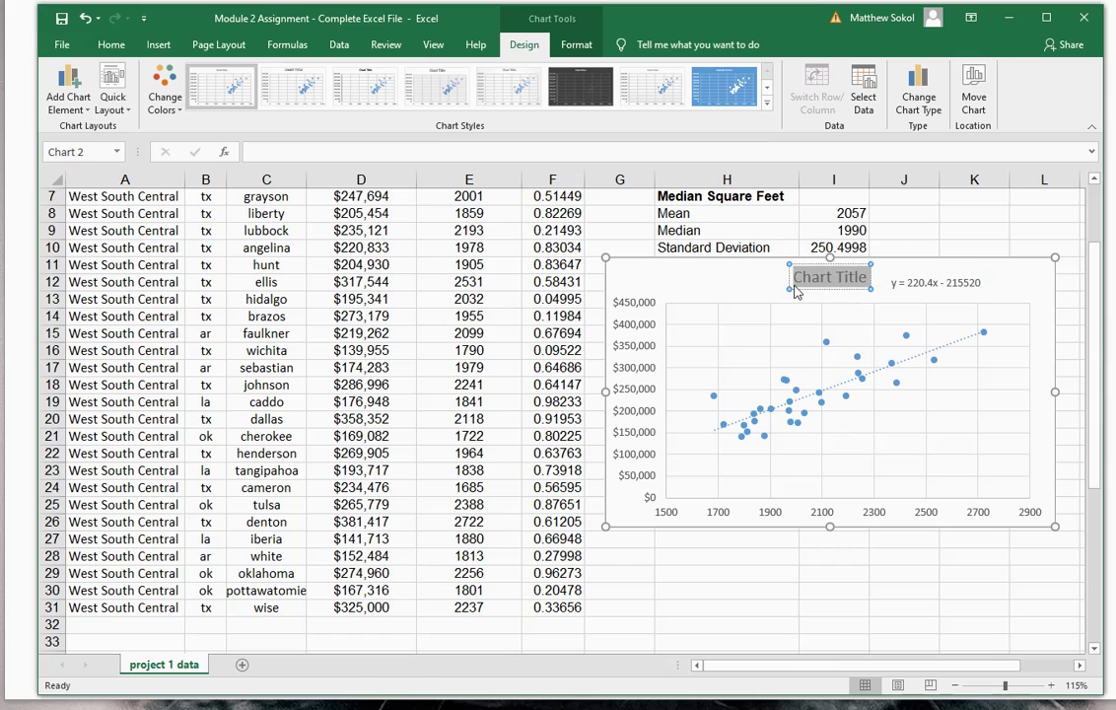
type("Assign")
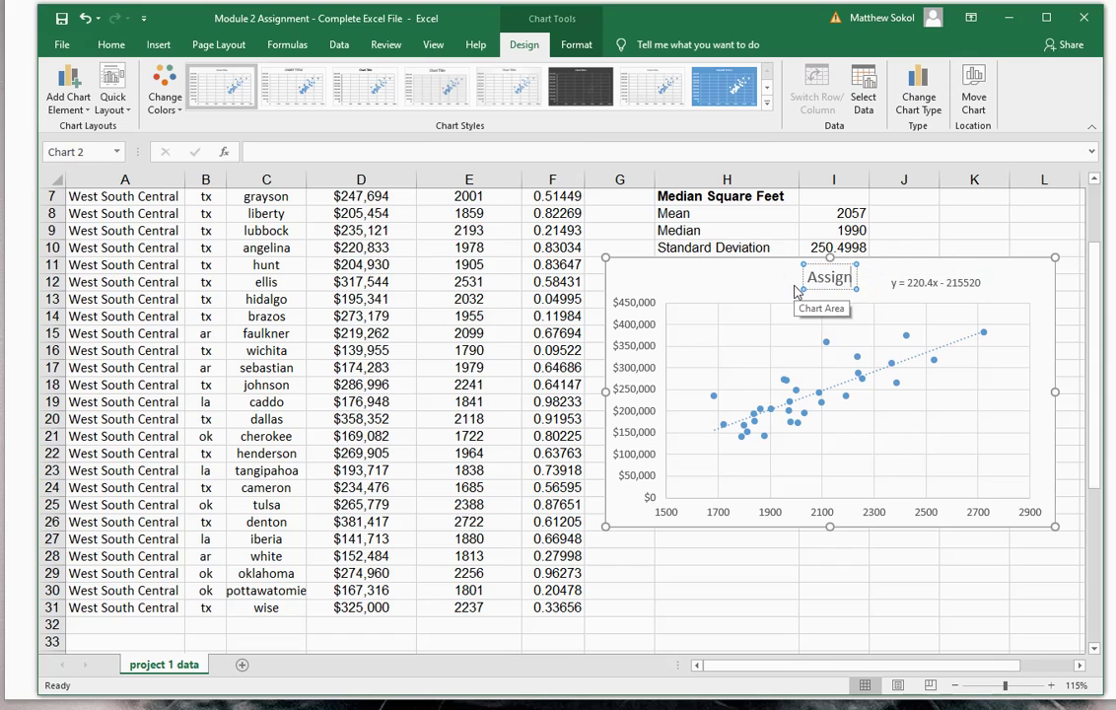
type("ment #2")
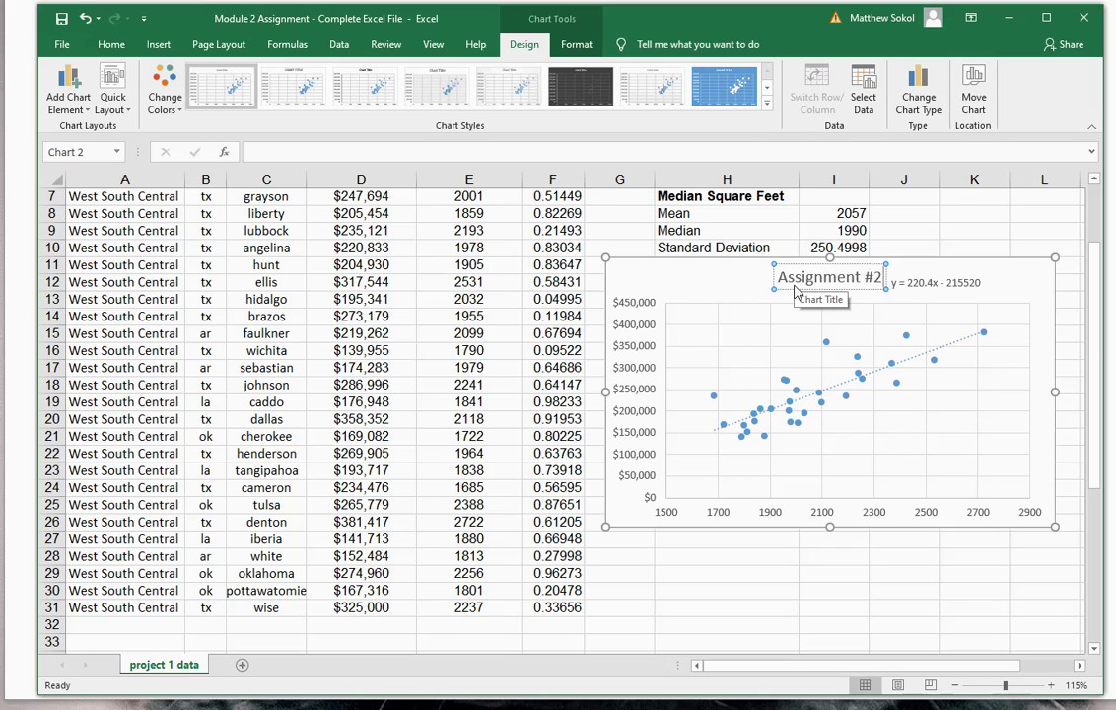
type(" Scatter Plot")
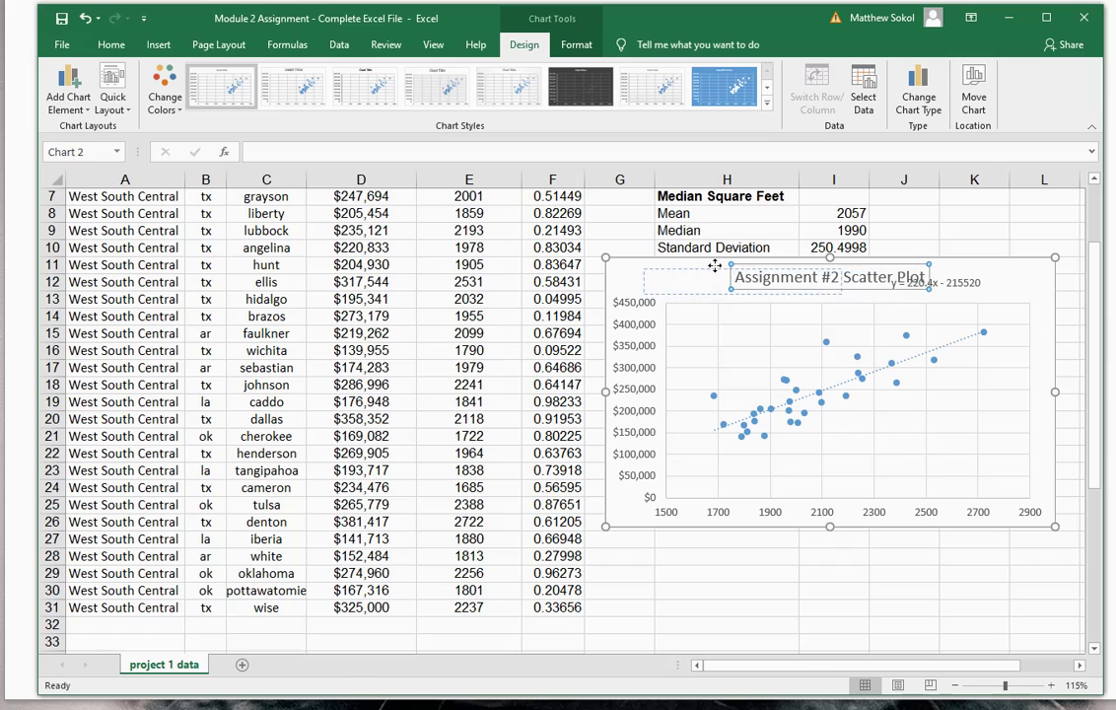
left_click(925, 280)
left_click_drag(946, 277, 960, 272)
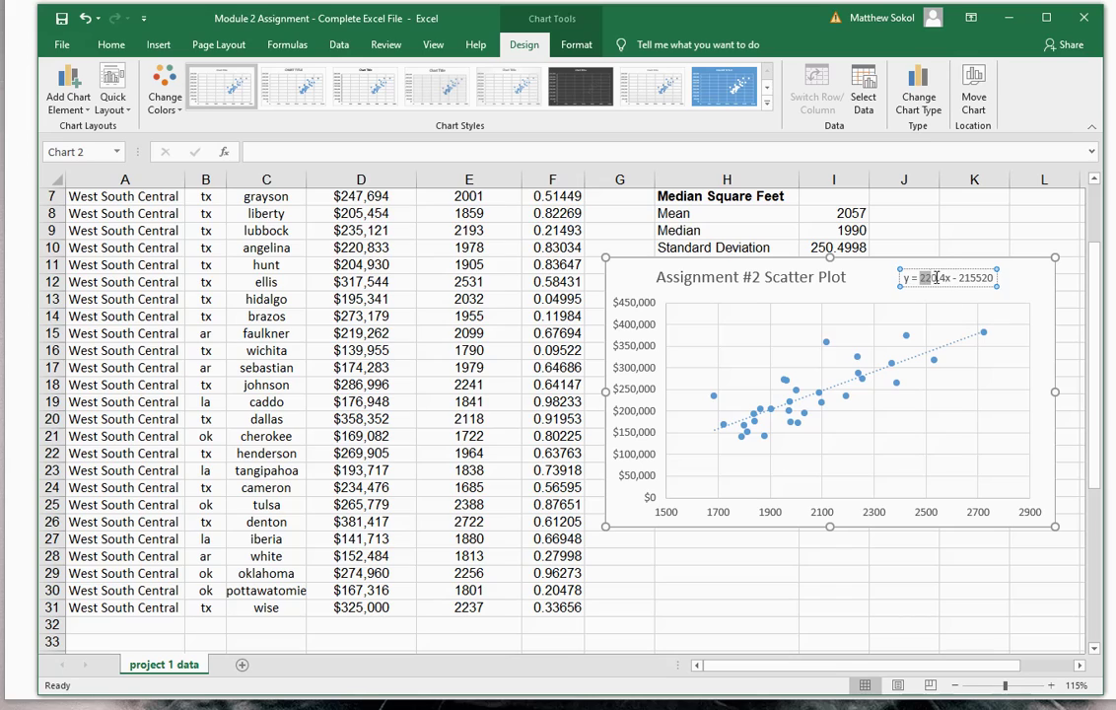
Examine the slope and constant term in the trendline equation on the chart
left_click_drag(921, 278, 947, 278)
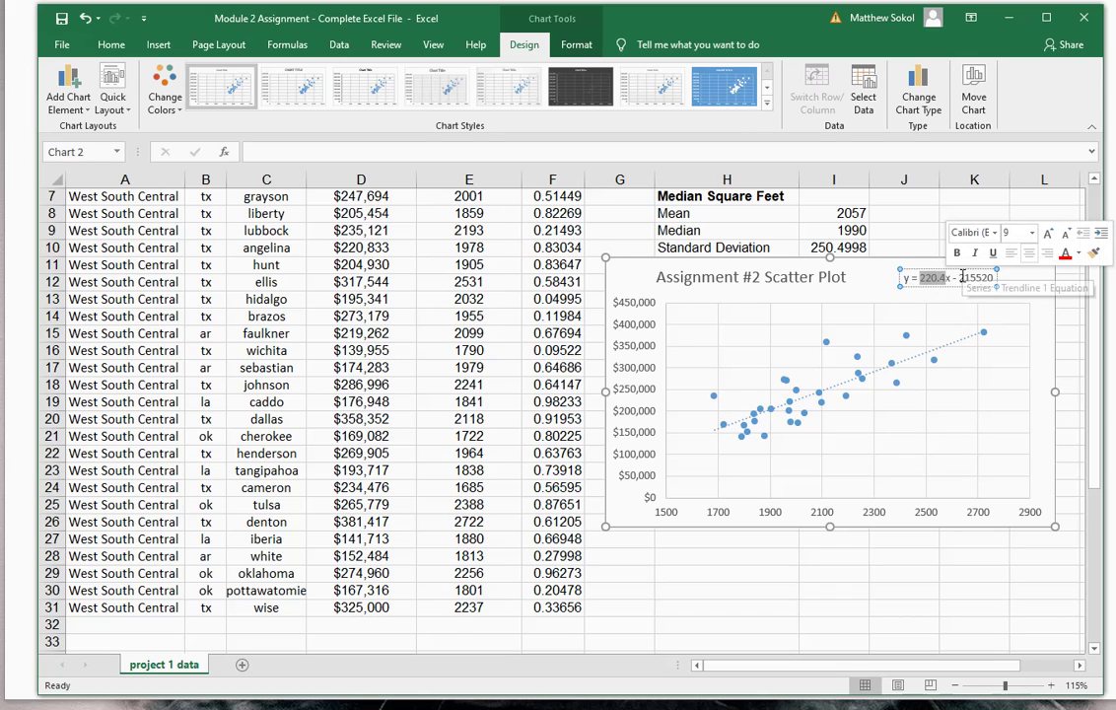
left_click_drag(921, 278, 984, 283)
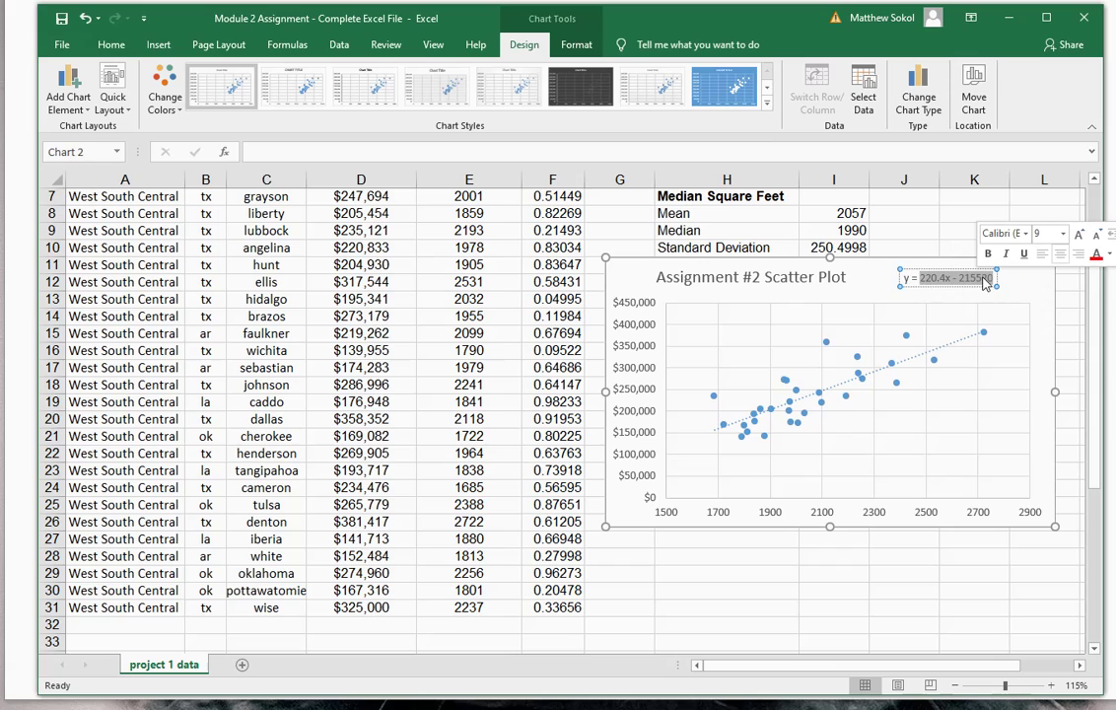
left_click(1026, 291)
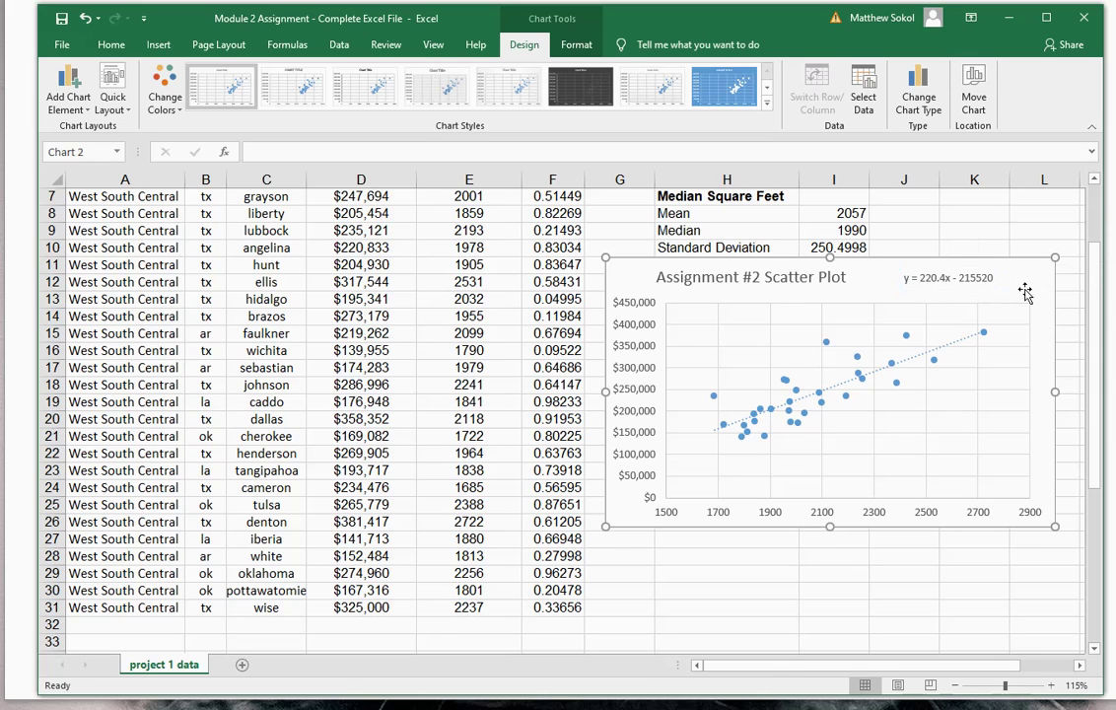